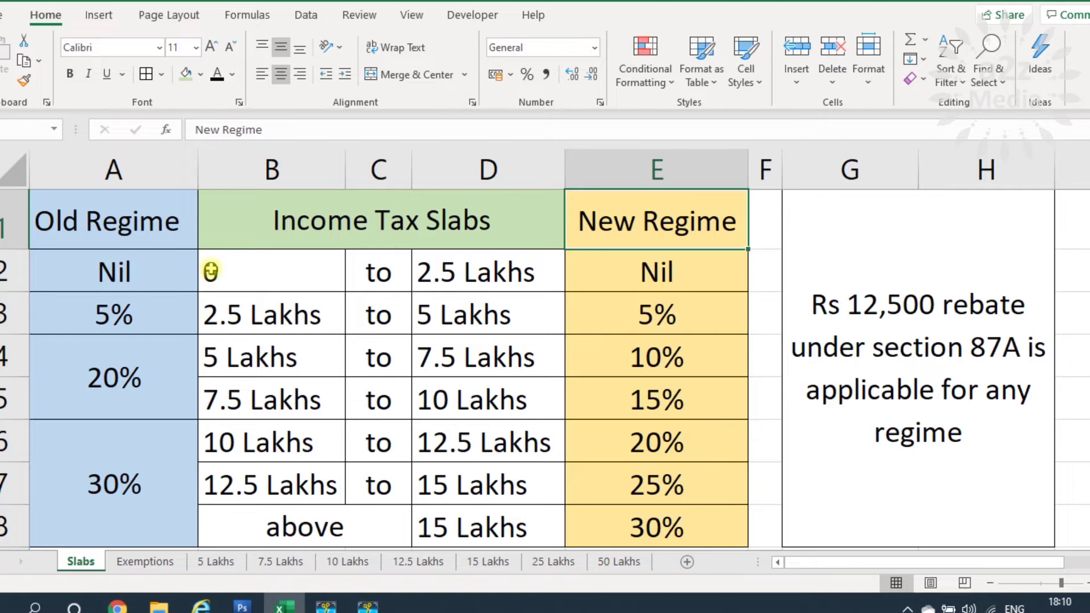
# - Review the old regime rates: Nil, 5%, 20% for 5–10 Lakhs, 30% above 10 Lakhs
pyautogui.click(130, 272)
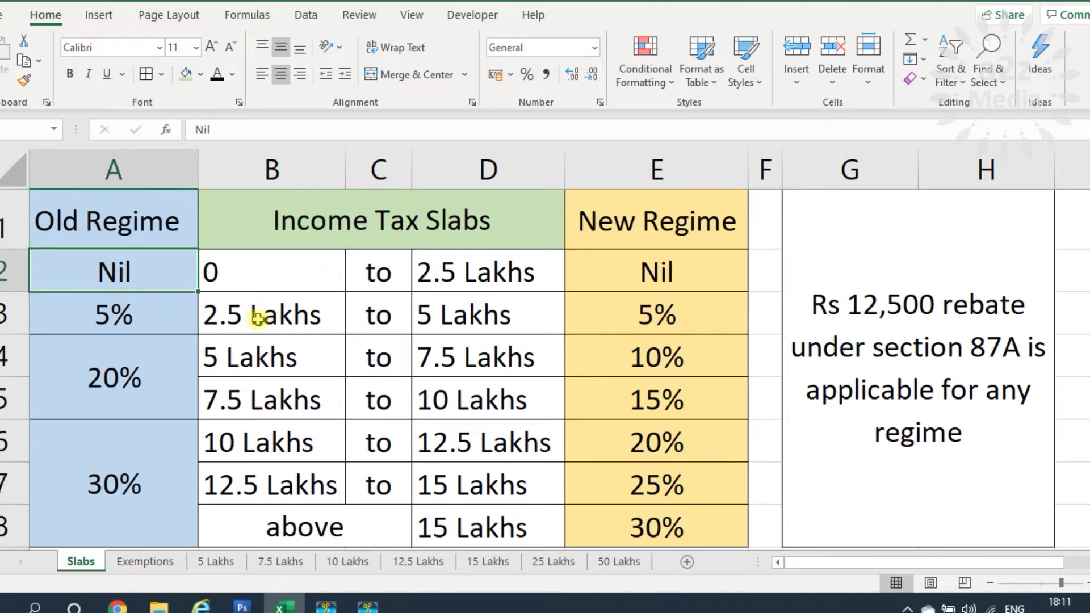
pyautogui.click(137, 320)
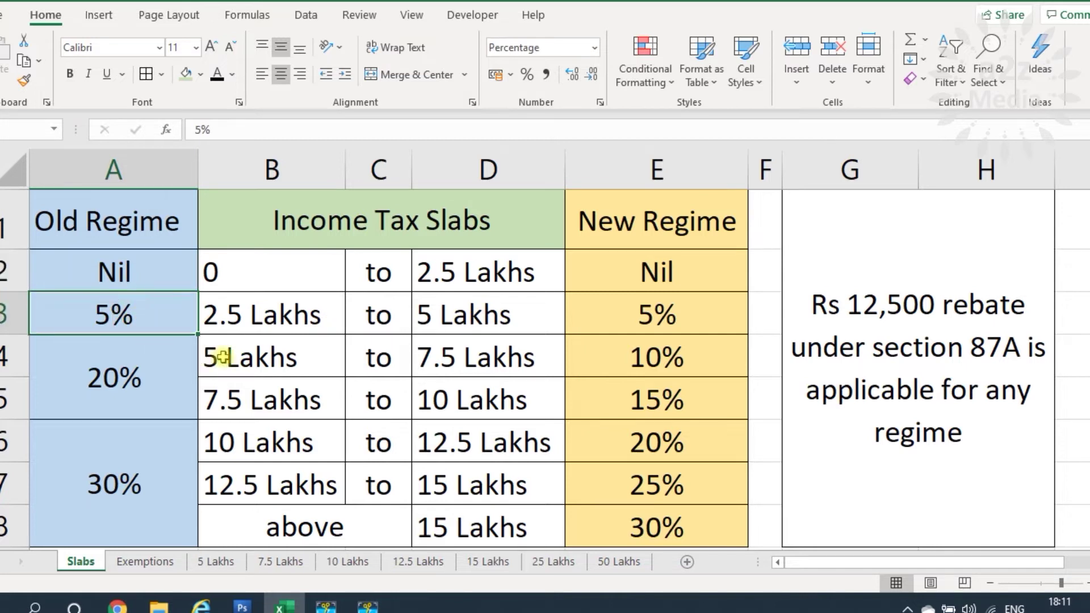
pyautogui.moveTo(224, 354); pyautogui.dragTo(519, 419)
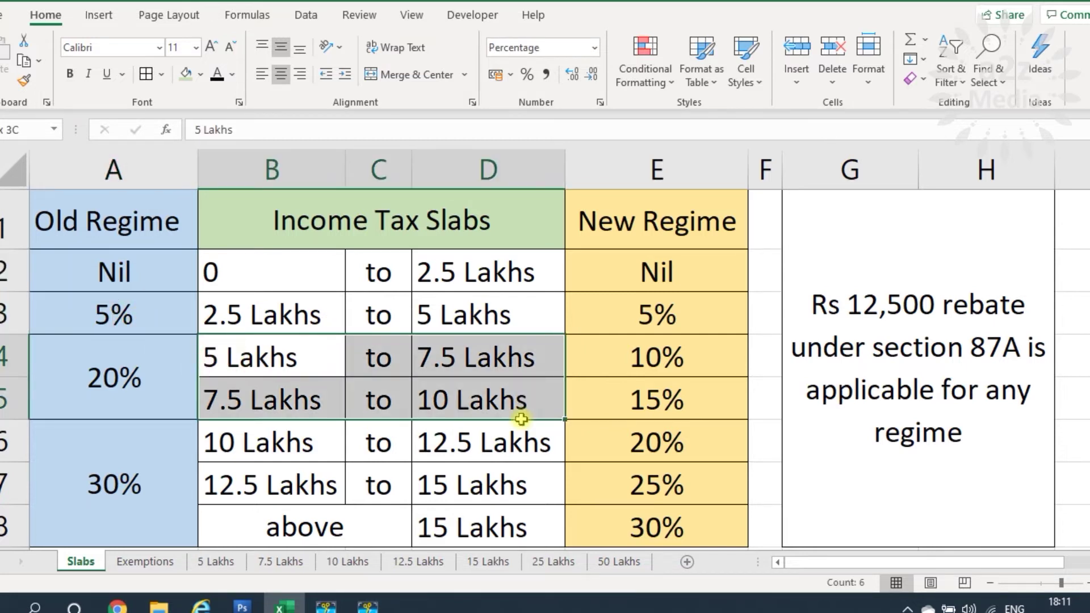
pyautogui.click(187, 432)
pyautogui.moveTo(214, 441); pyautogui.dragTo(451, 537)
pyautogui.click(88, 455)
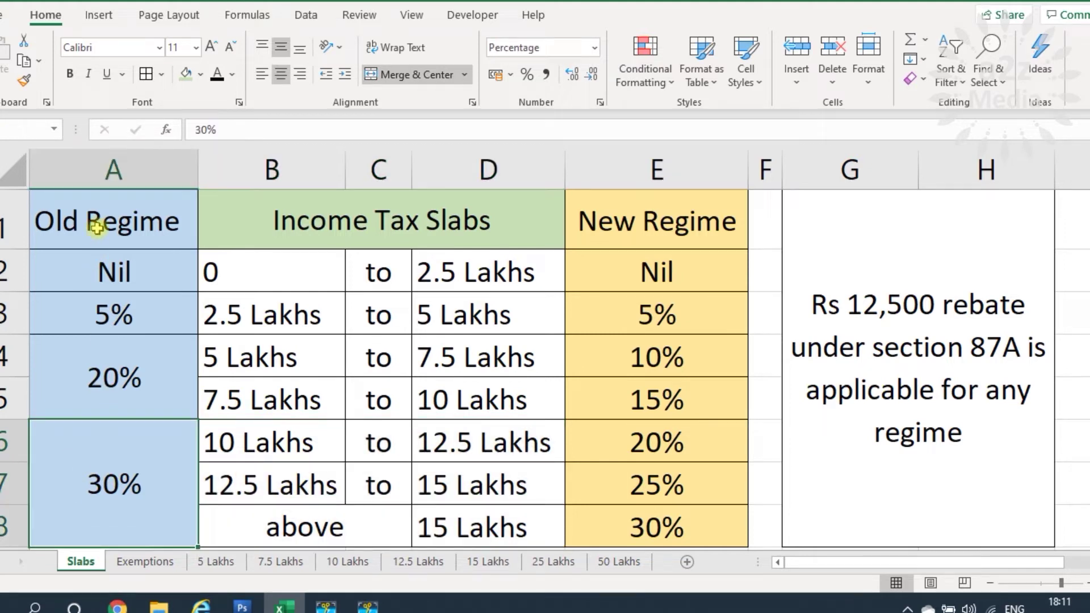
pyautogui.moveTo(90, 267); pyautogui.dragTo(94, 480)
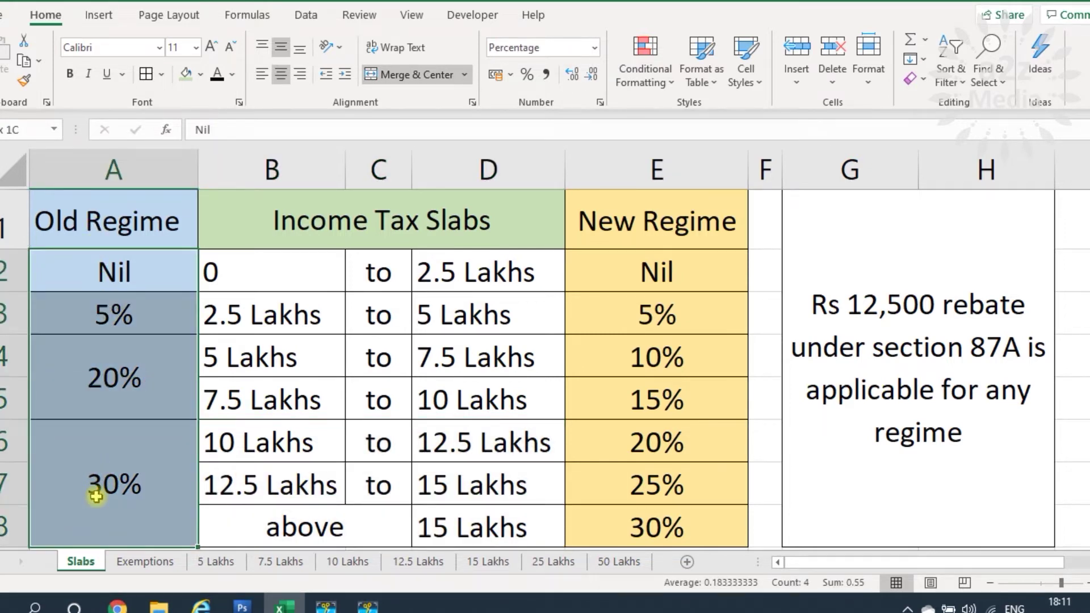
pyautogui.click(105, 272)
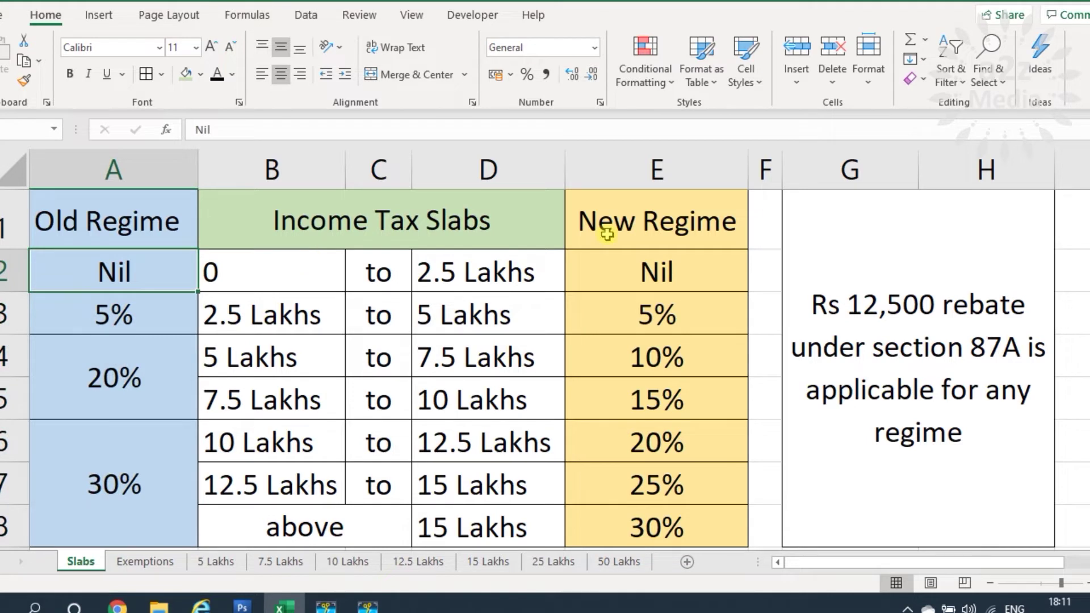
# - Check the first three slabs up to 7.5 Lakhs with new regime rates Nil, 5% and 10%
pyautogui.click(245, 275)
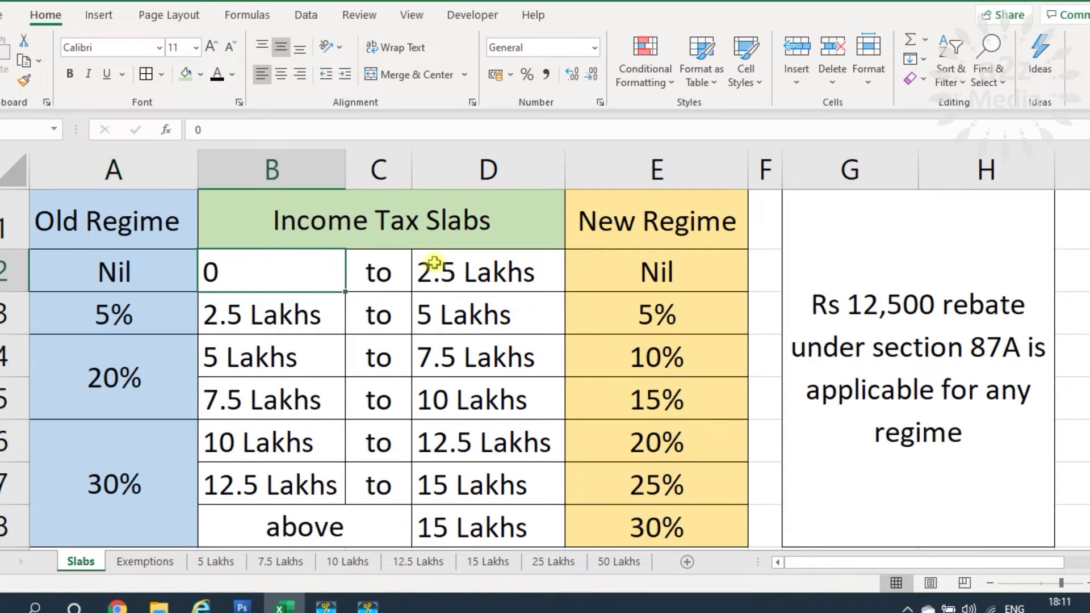
pyautogui.click(487, 266)
pyautogui.click(646, 266)
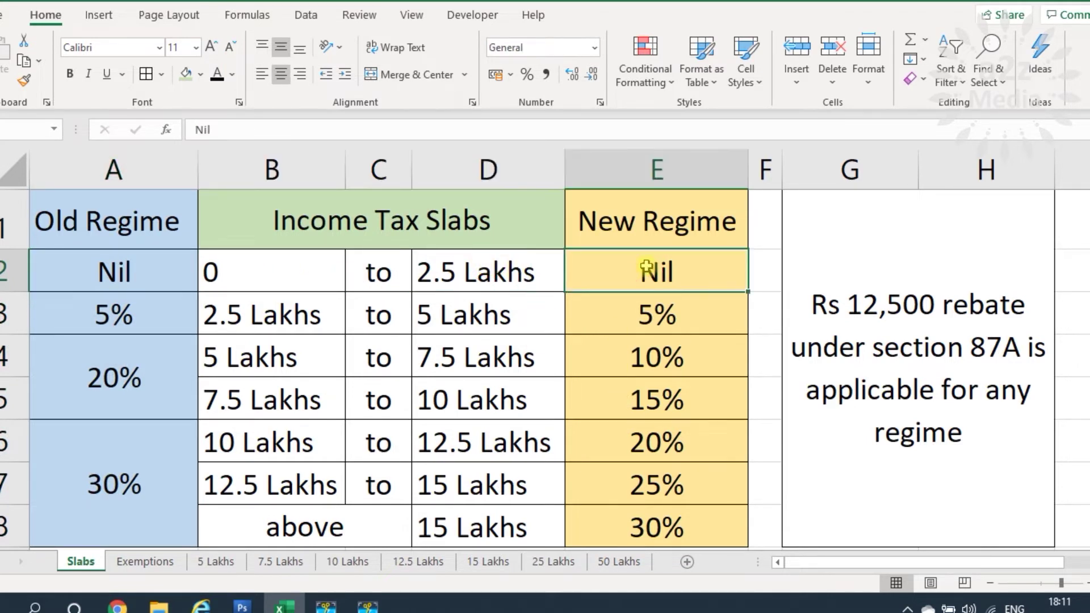
pyautogui.click(302, 315)
pyautogui.click(492, 312)
pyautogui.click(623, 306)
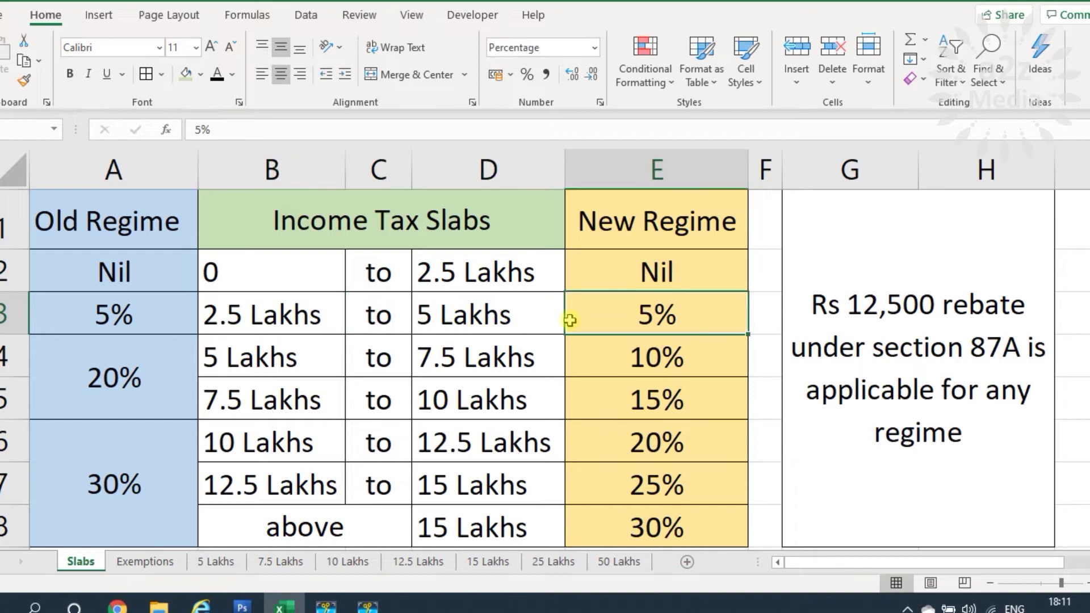
pyautogui.click(314, 358)
pyautogui.click(449, 354)
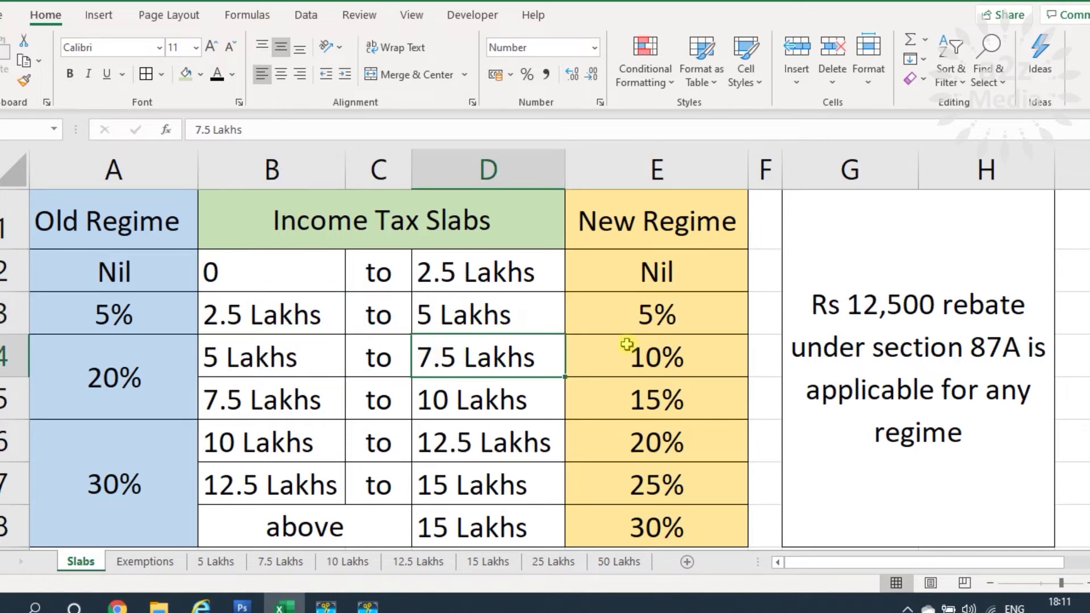
pyautogui.click(632, 349)
# - Check the slabs from 7.5 Lakhs to above 15 Lakhs with new regime rates 15%–30%
pyautogui.click(288, 412)
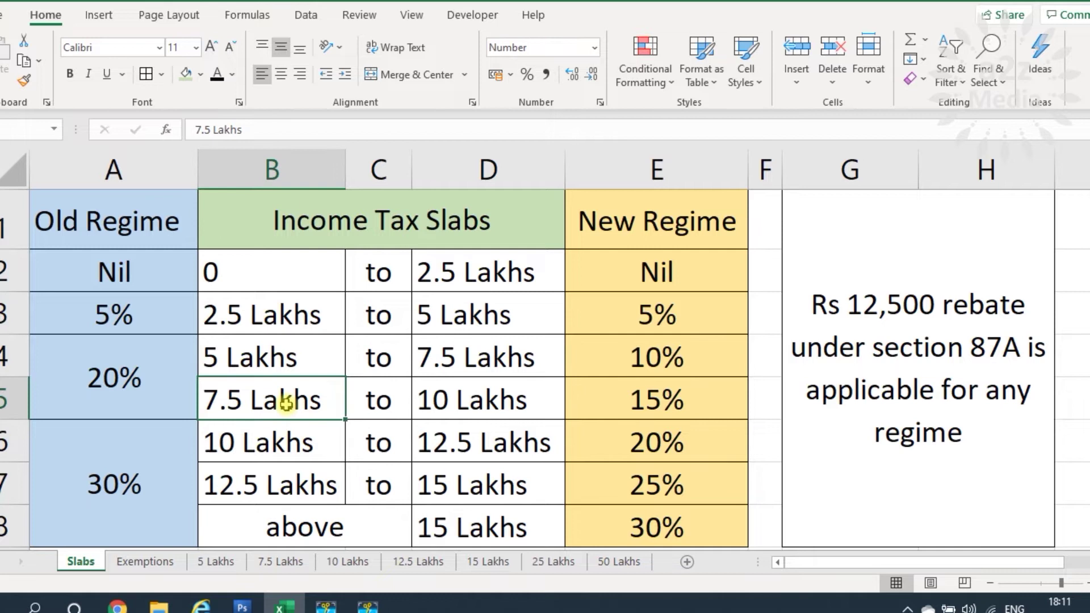
pyautogui.click(472, 407)
pyautogui.click(644, 404)
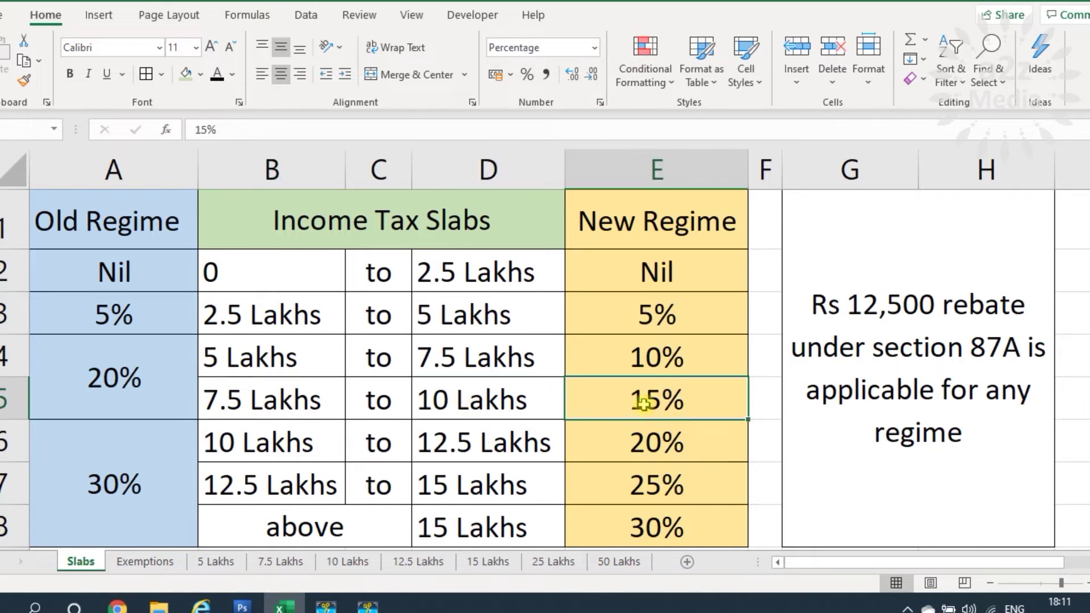
pyautogui.click(312, 443)
pyautogui.click(455, 440)
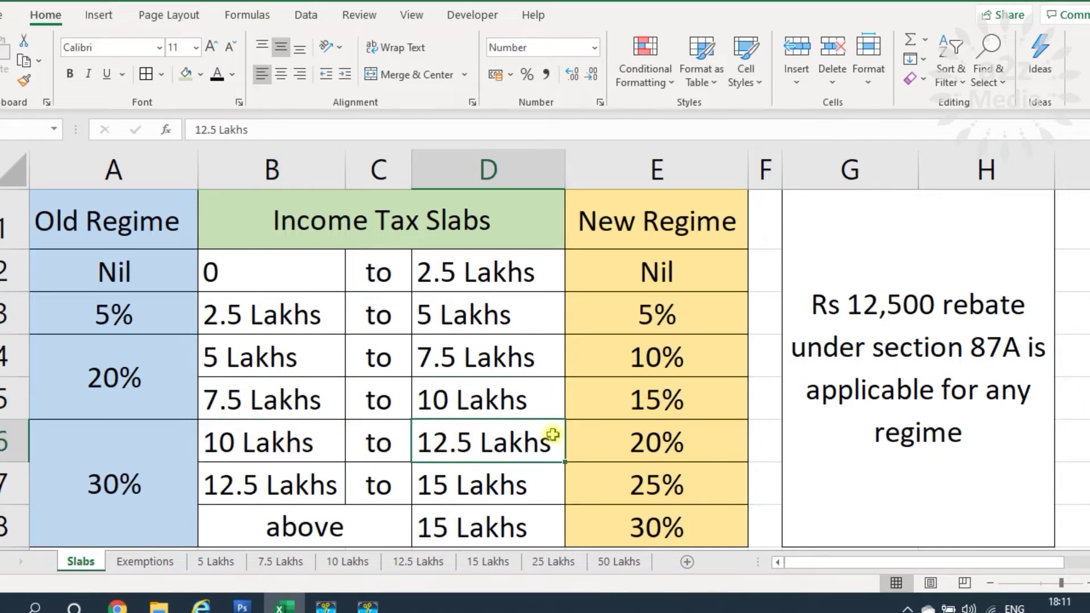
pyautogui.click(643, 434)
pyautogui.click(281, 483)
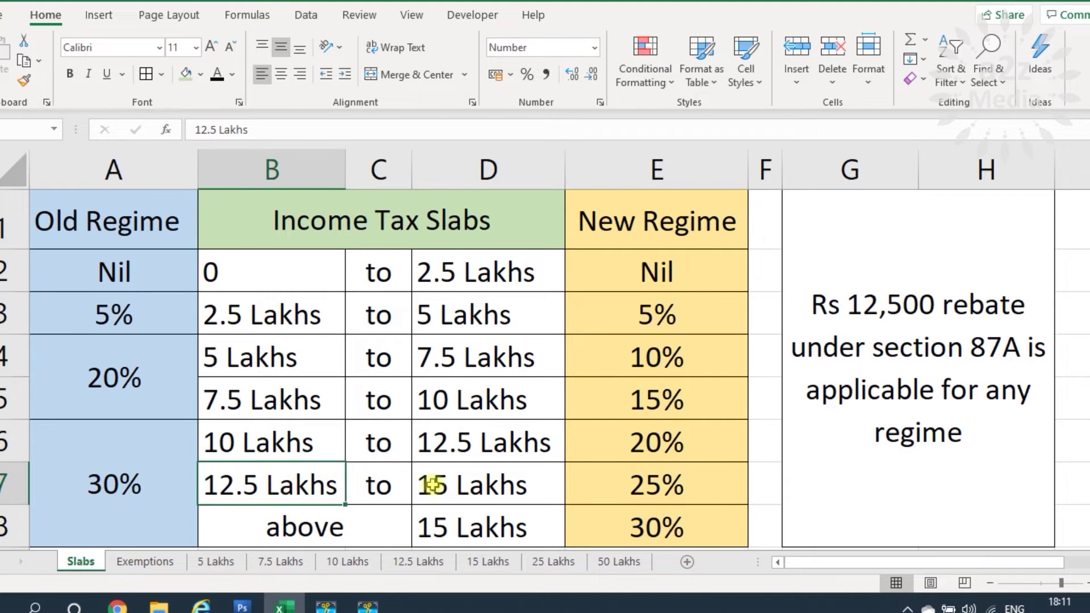
pyautogui.click(474, 487)
pyautogui.click(633, 483)
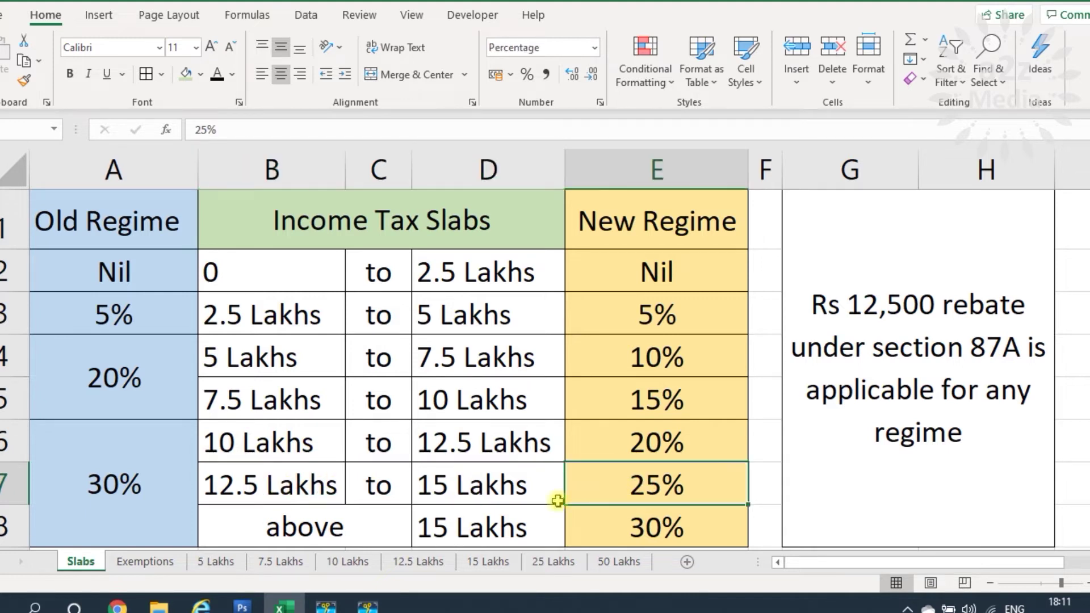
pyautogui.click(339, 523)
pyautogui.click(483, 527)
pyautogui.click(636, 526)
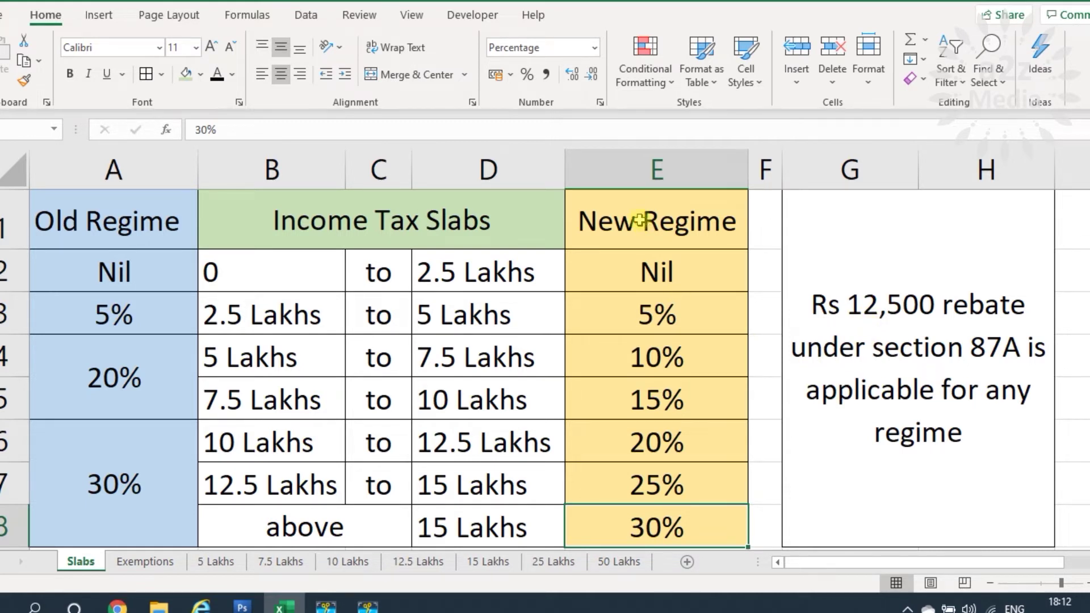
# - Select the New Regime rate column and heading, then go to the Exemptions sheet
pyautogui.moveTo(640, 220); pyautogui.dragTo(637, 521)
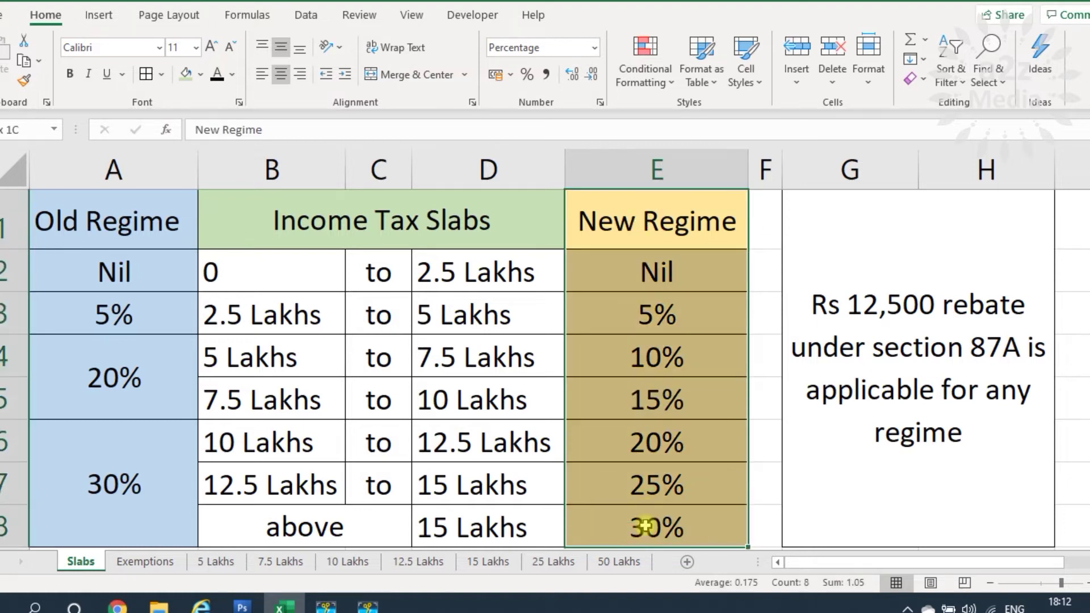
pyautogui.click(602, 230)
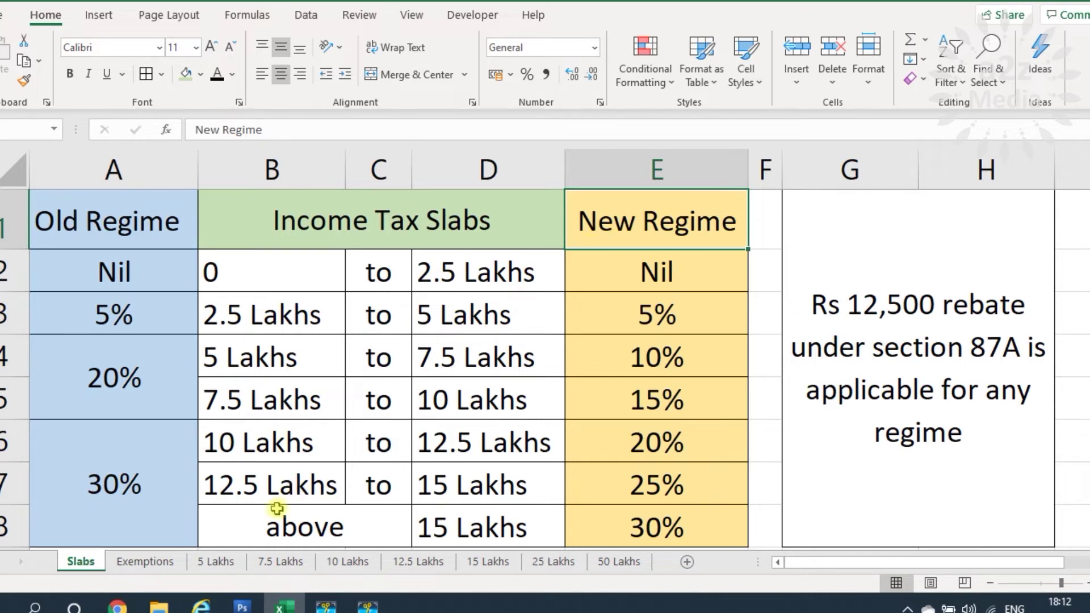
pyautogui.click(155, 563)
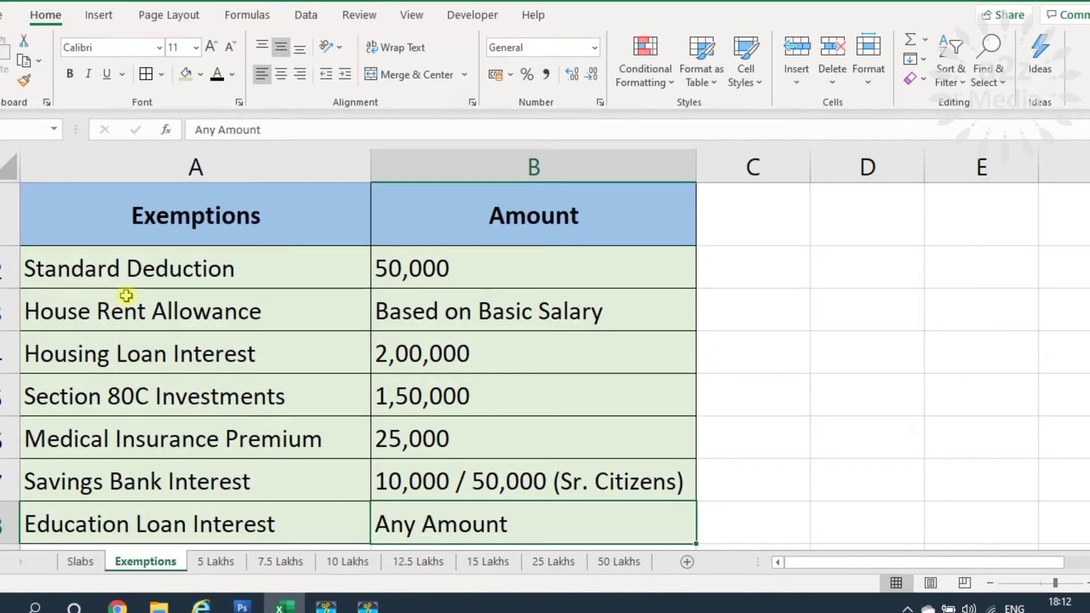
pyautogui.click(102, 276)
pyautogui.click(177, 311)
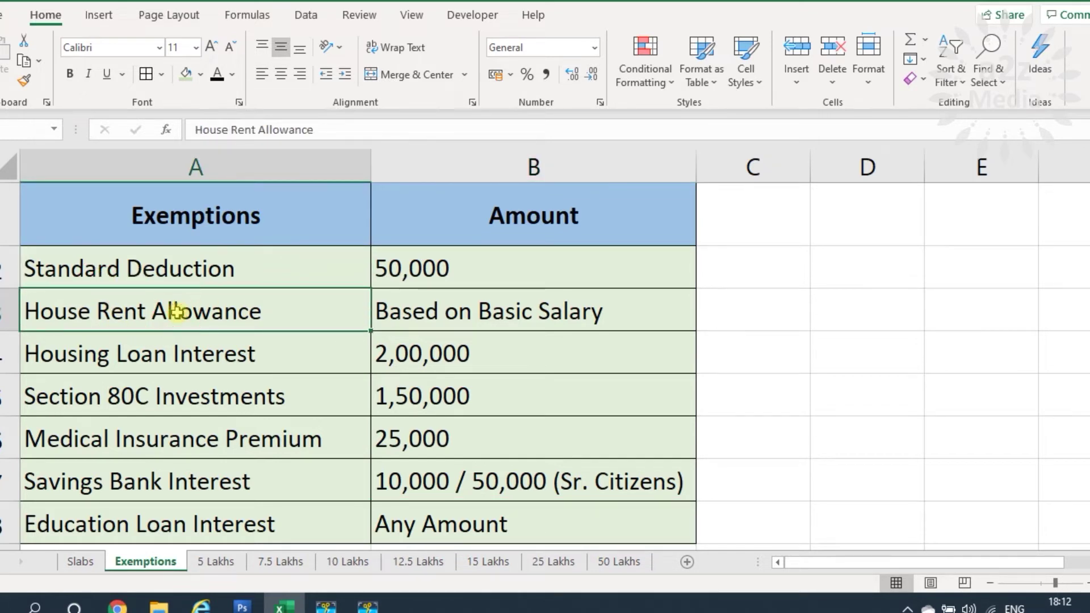
pyautogui.click(160, 358)
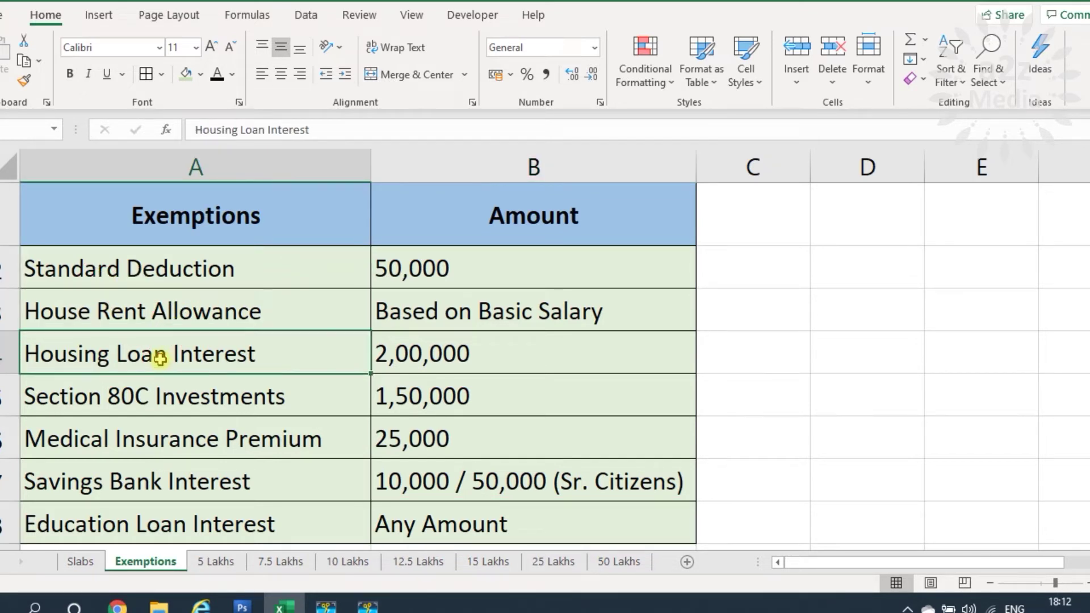
pyautogui.click(140, 397)
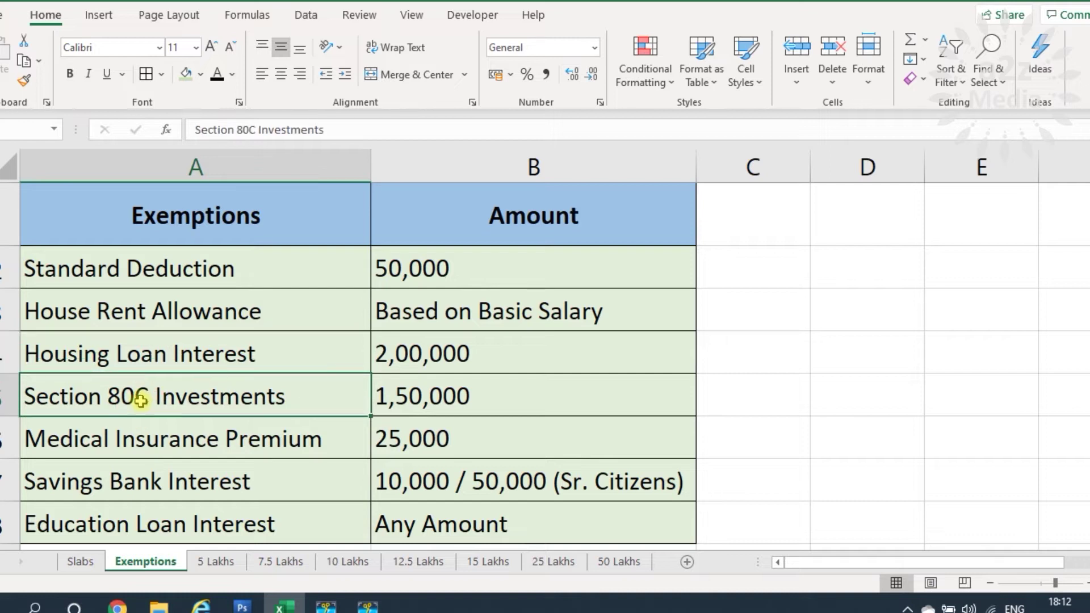
pyautogui.click(141, 439)
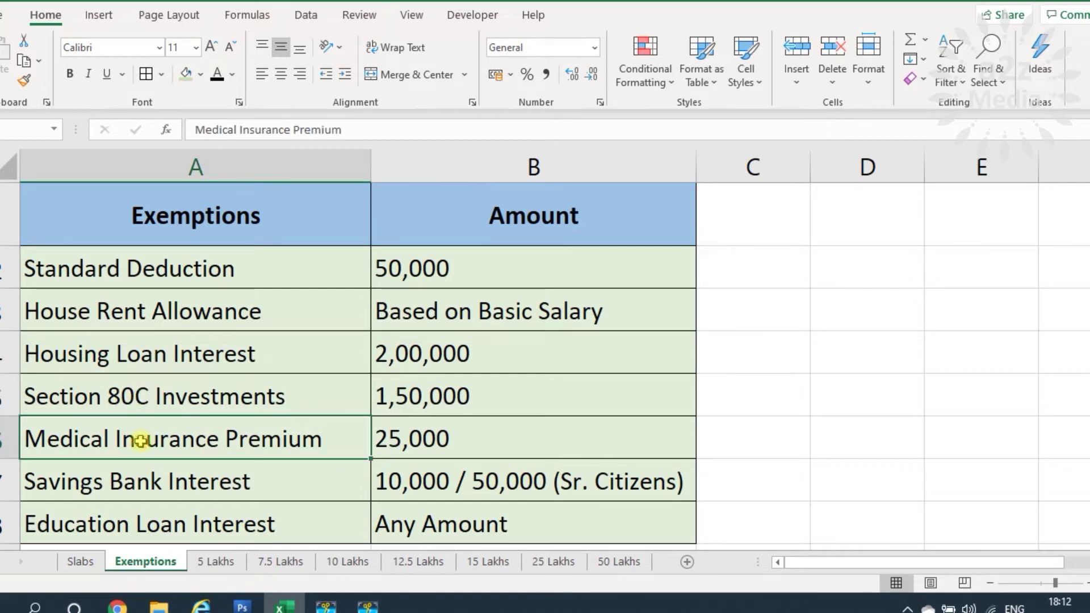
pyautogui.click(131, 482)
pyautogui.click(130, 524)
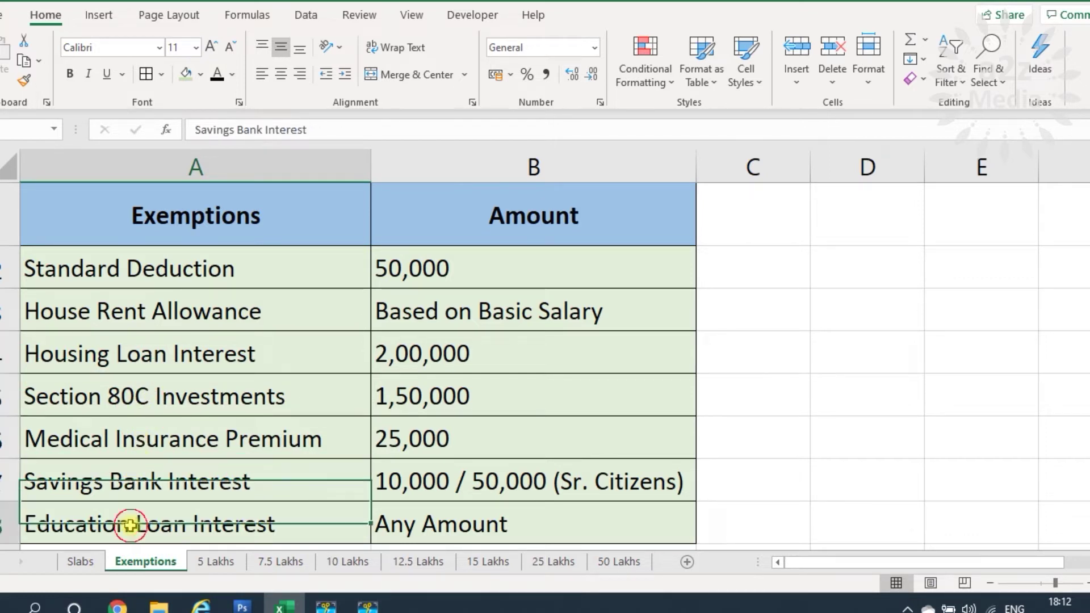
pyautogui.click(449, 271)
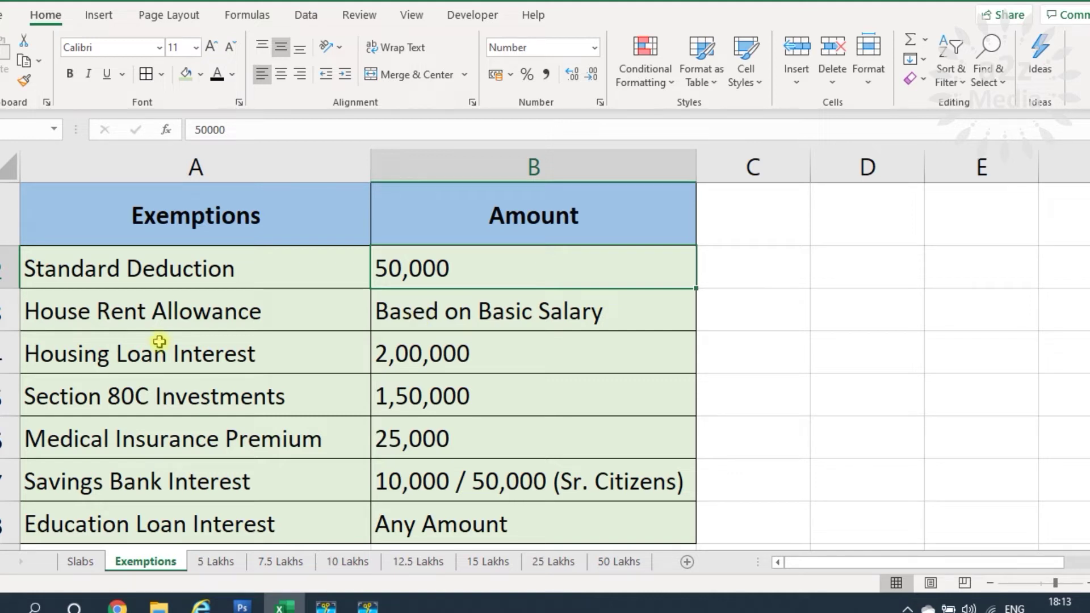
# - Review limits for housing loan interest 2,00,000, Section 80C 1,50,000 and medical insurance 25,000
pyautogui.click(221, 355)
pyautogui.click(433, 355)
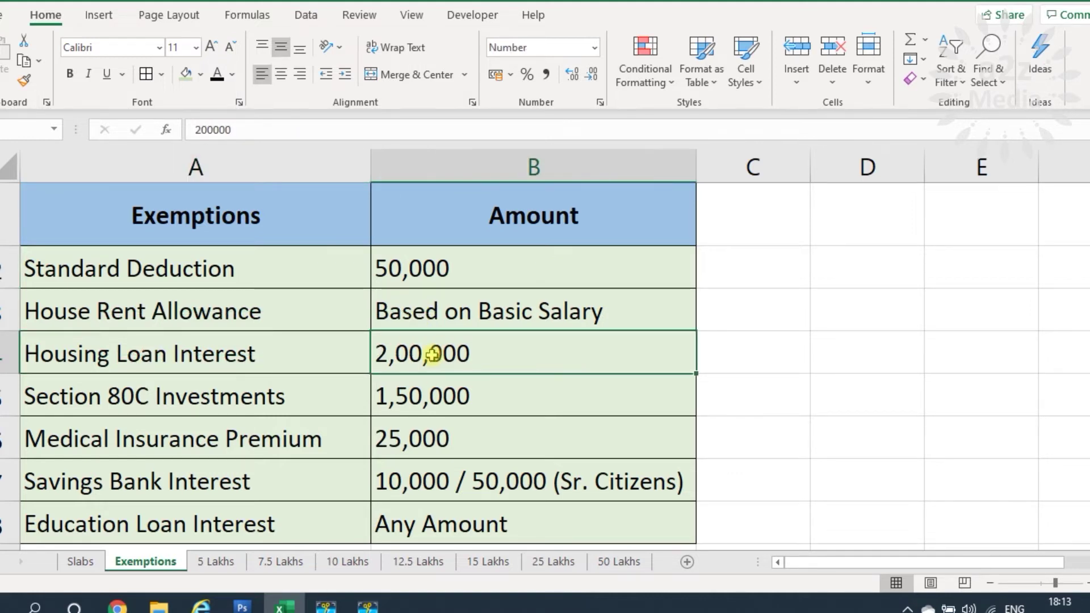
pyautogui.click(234, 405)
pyautogui.click(407, 395)
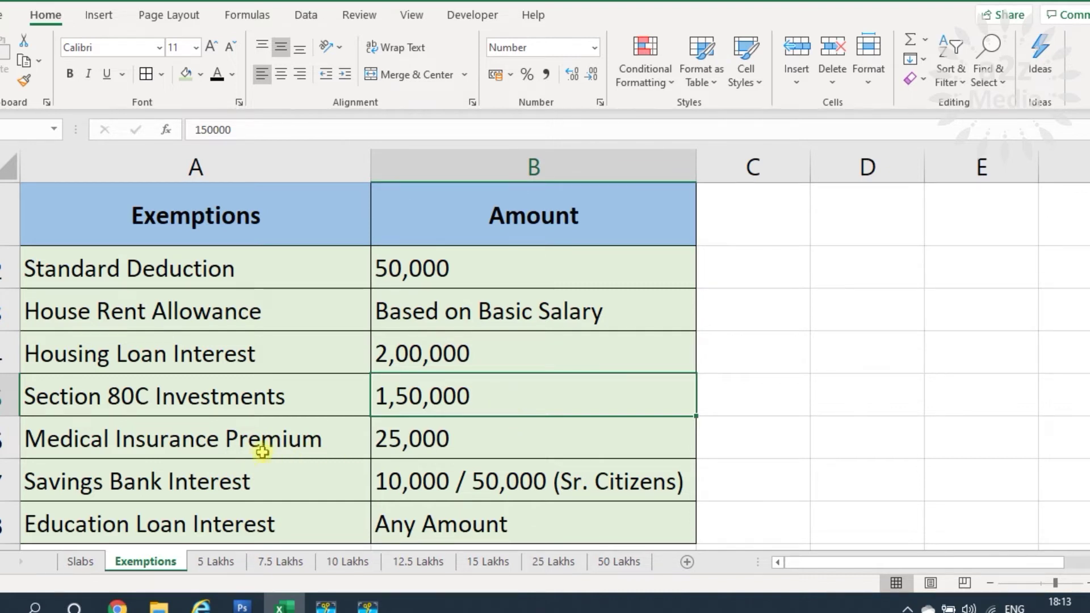
pyautogui.click(284, 445)
pyautogui.click(400, 450)
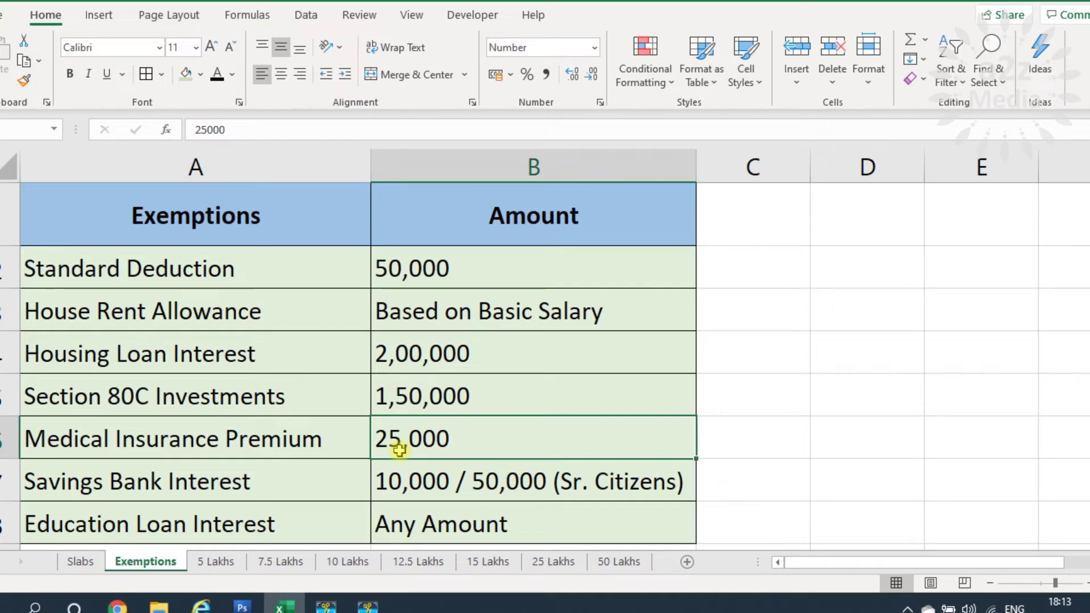
# - Check savings interest and 'Any Amount' education loan limits, then open the 5 Lakhs sheet
pyautogui.click(164, 480)
pyautogui.click(403, 492)
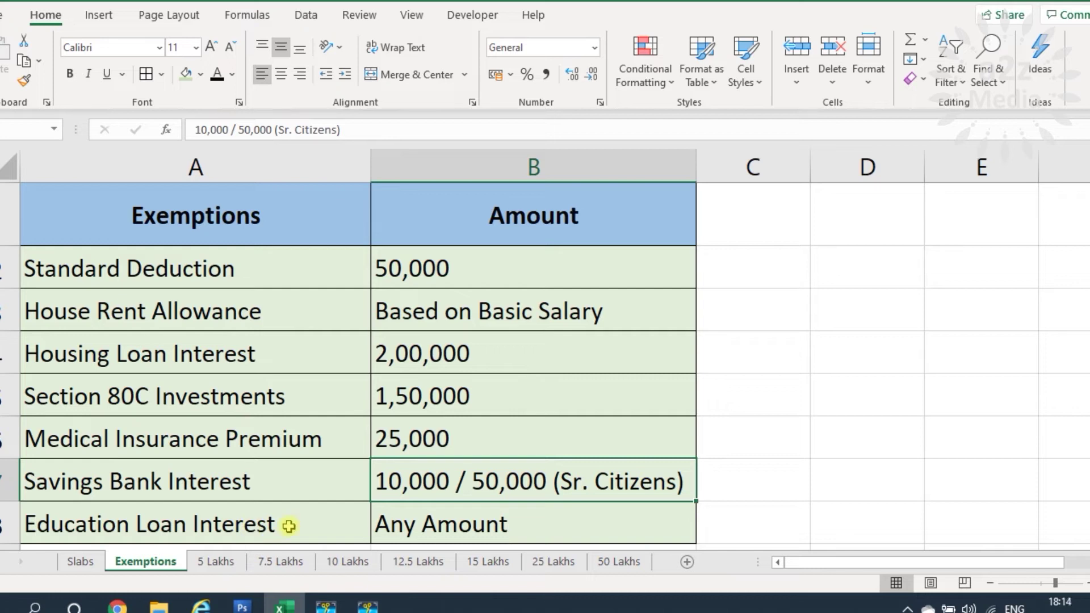
pyautogui.click(385, 525)
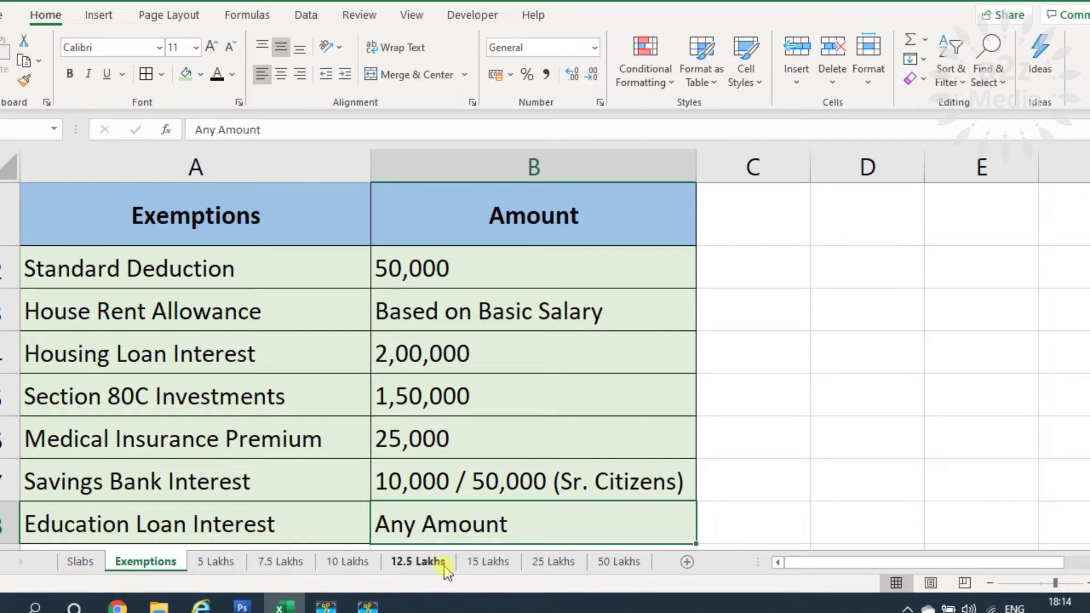
pyautogui.click(220, 565)
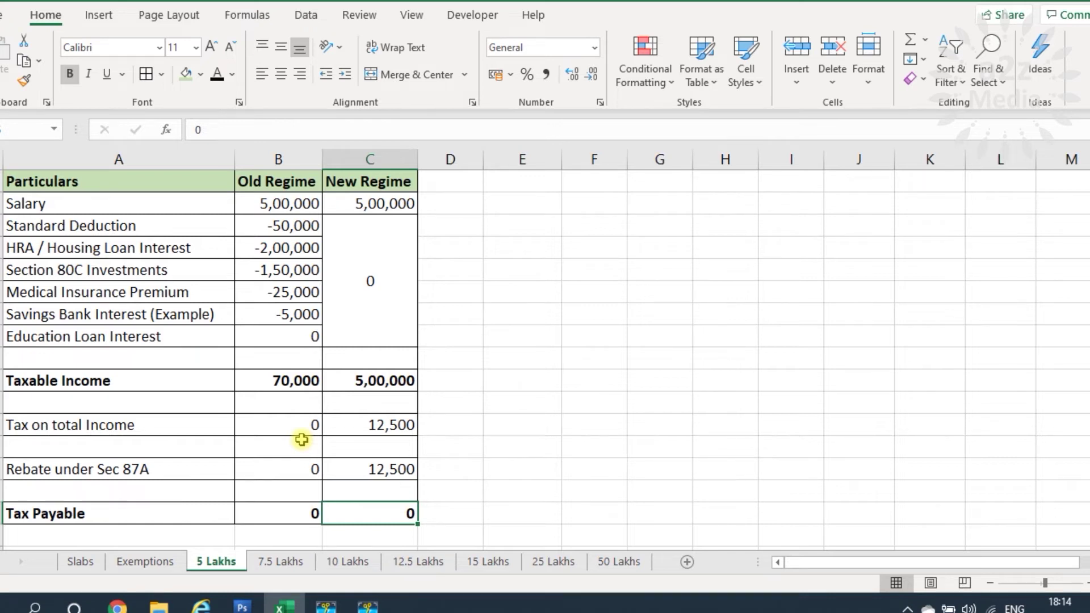
pyautogui.click(285, 381)
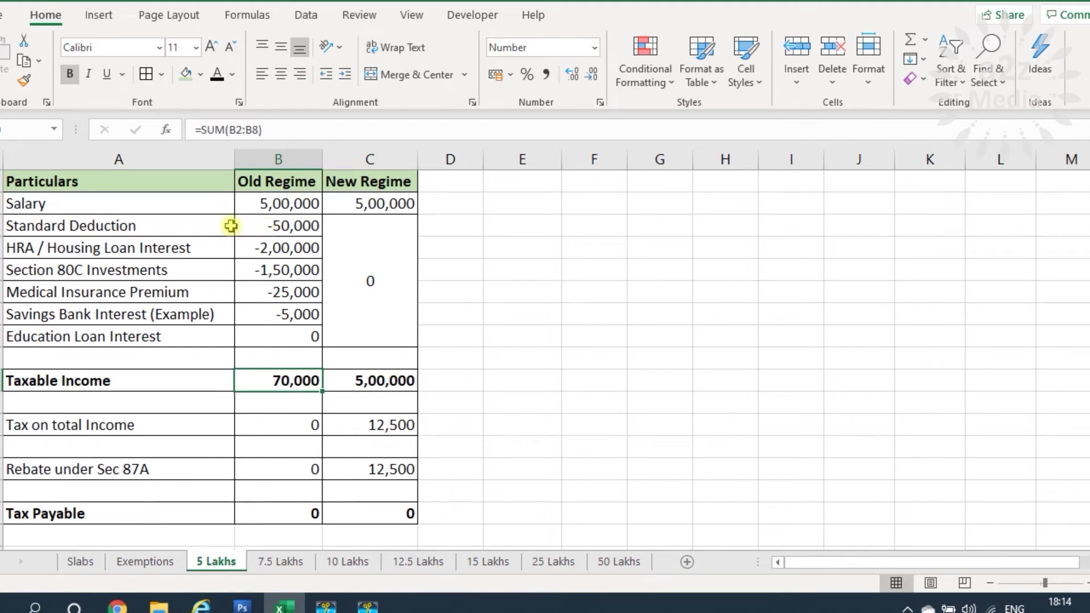
pyautogui.click(259, 225)
pyautogui.click(255, 248)
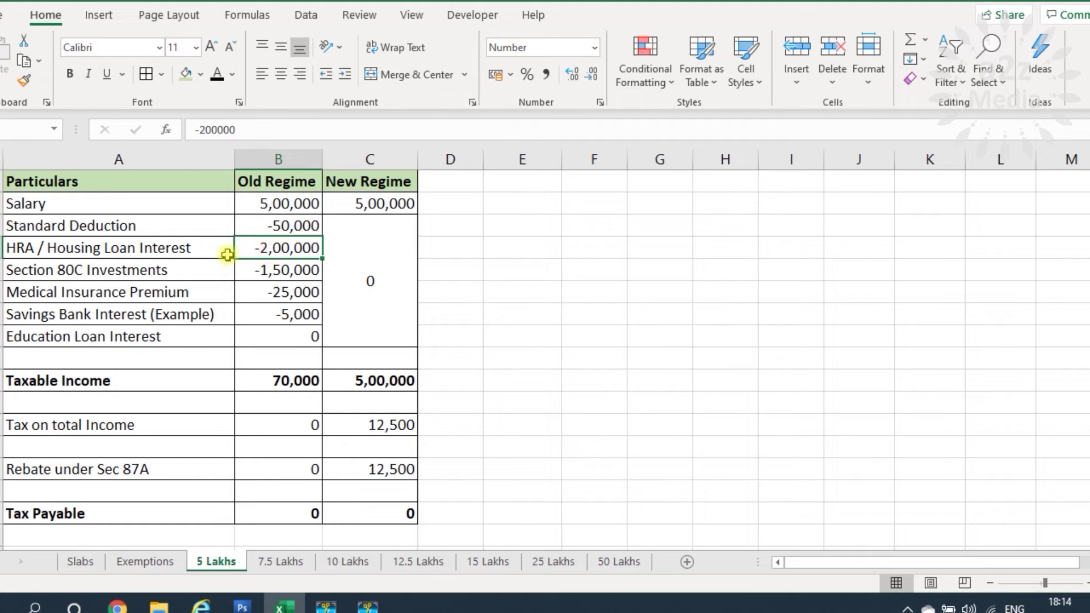
pyautogui.click(256, 271)
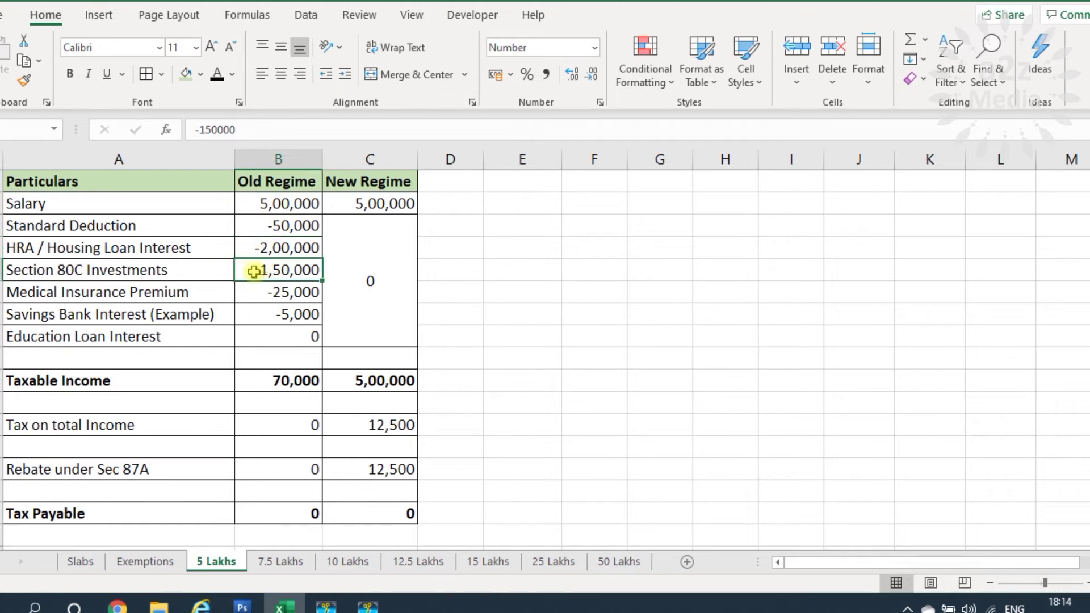
pyautogui.click(263, 292)
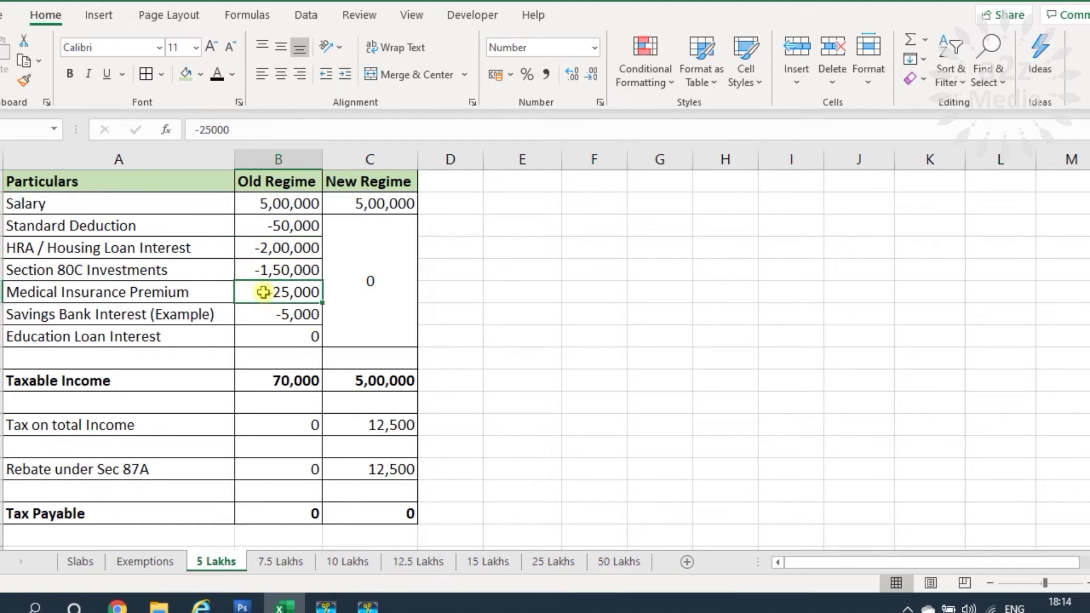
pyautogui.click(267, 317)
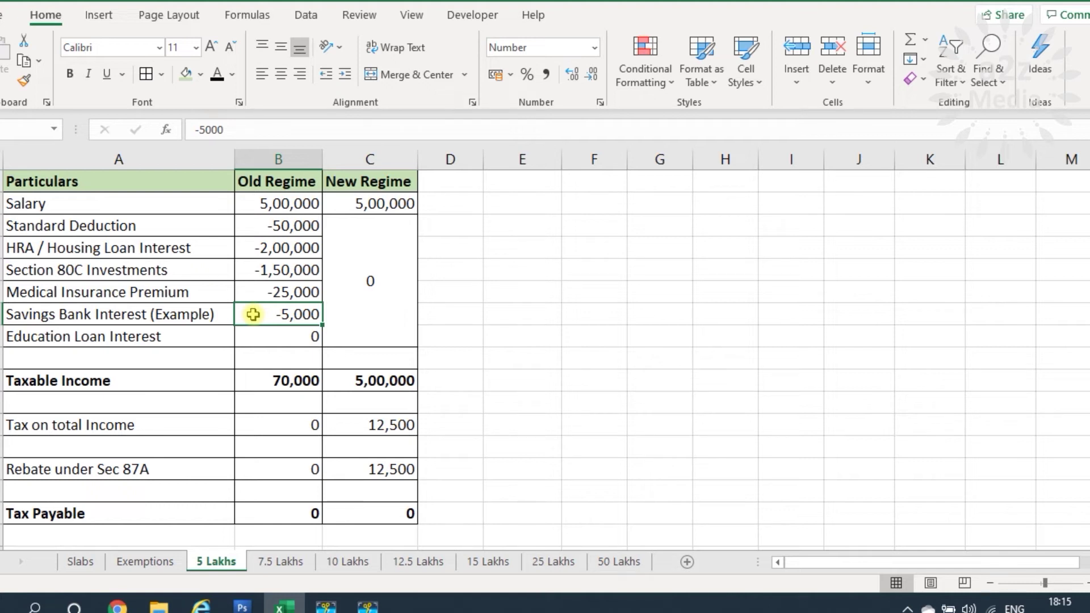
pyautogui.moveTo(267, 224); pyautogui.dragTo(272, 314)
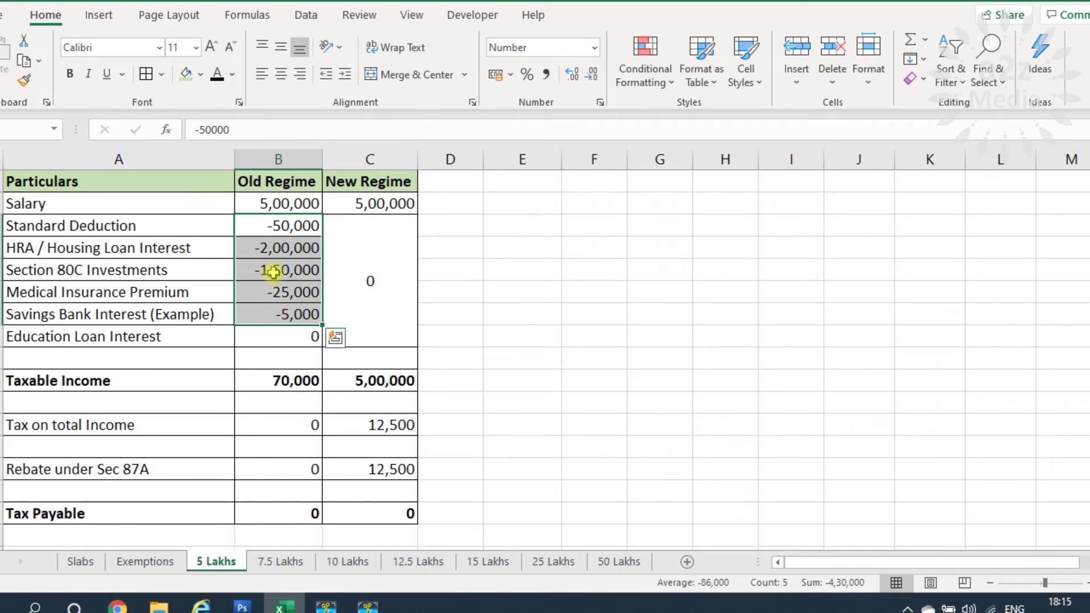
pyautogui.click(270, 292)
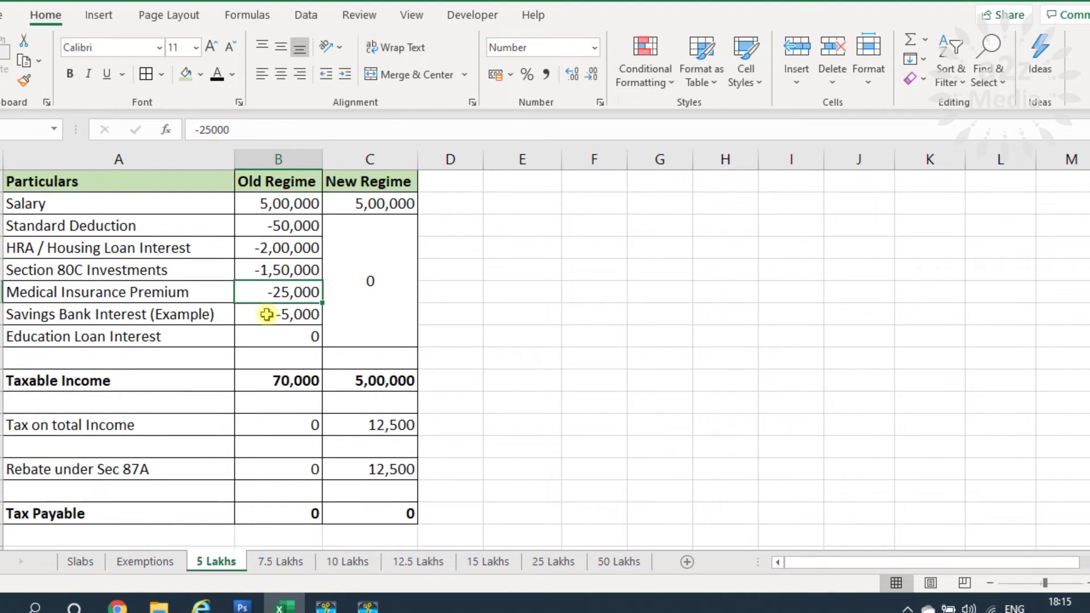
pyautogui.click(267, 314)
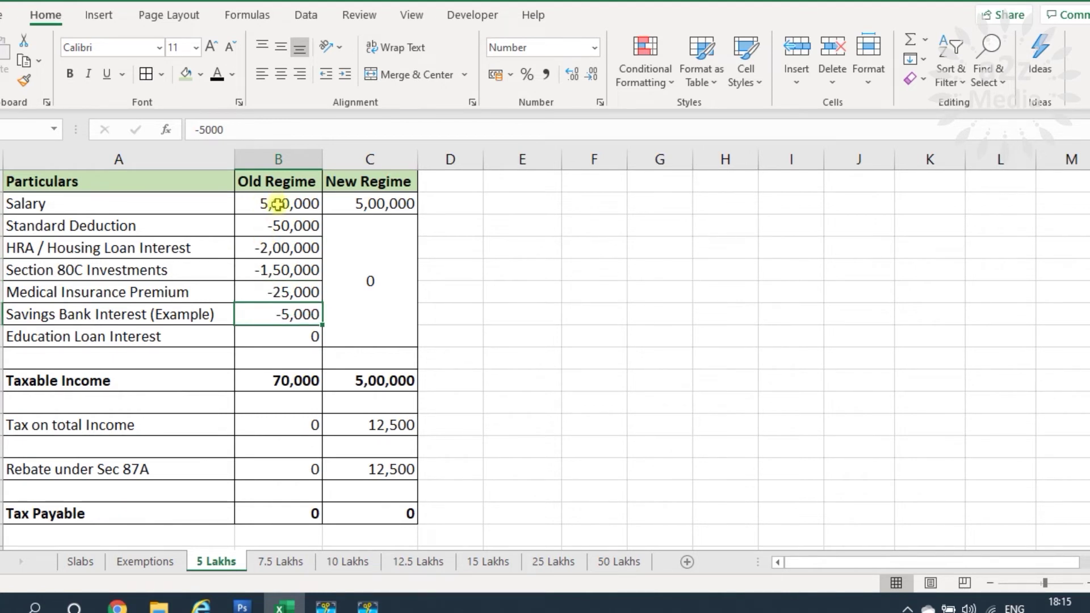
pyautogui.moveTo(275, 224); pyautogui.dragTo(265, 340)
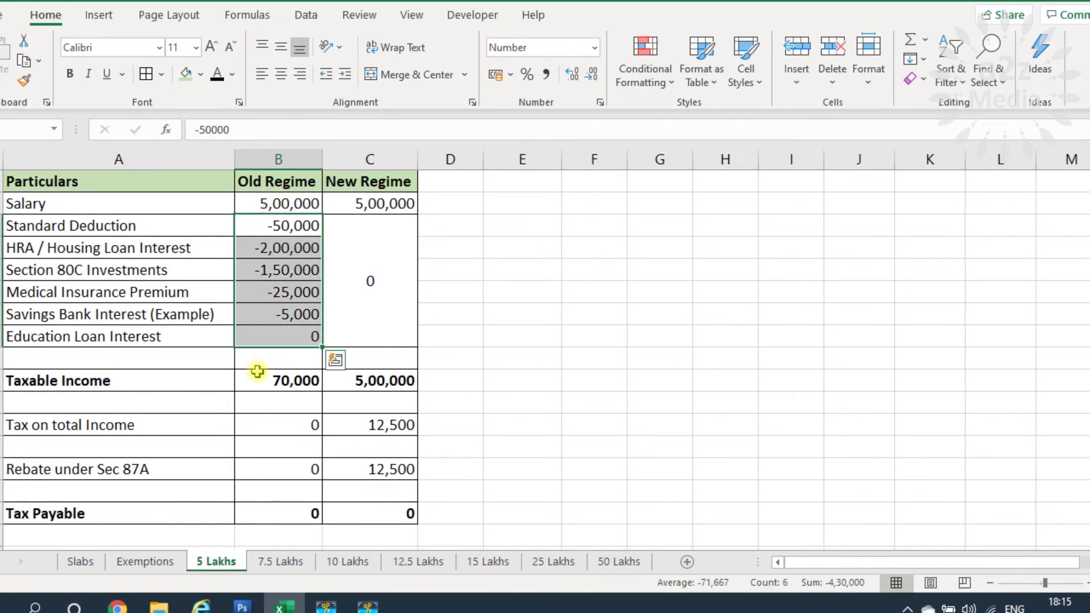
pyautogui.click(258, 380)
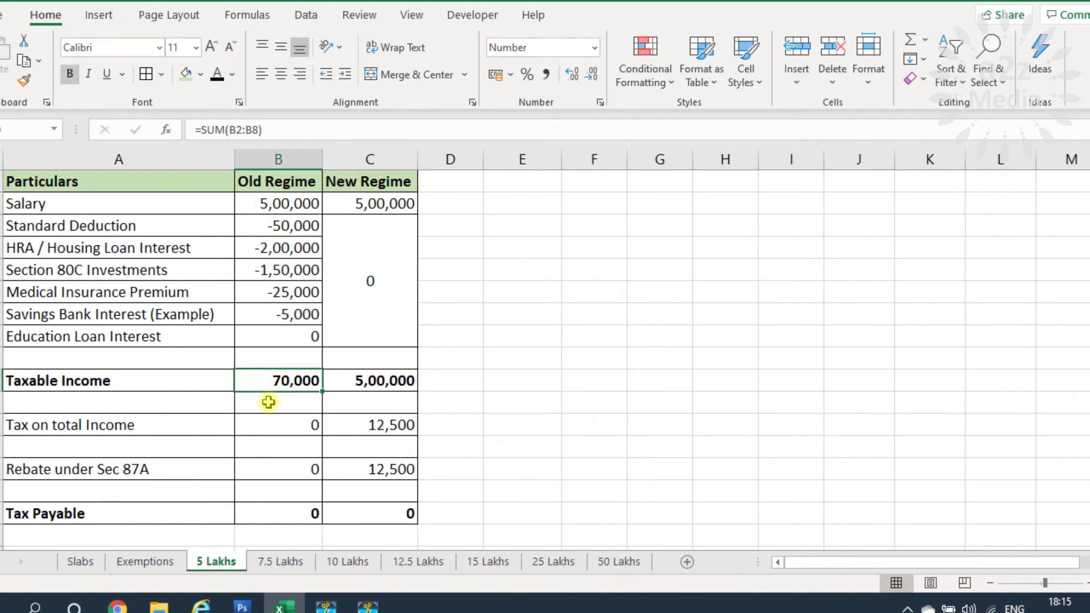
pyautogui.click(262, 428)
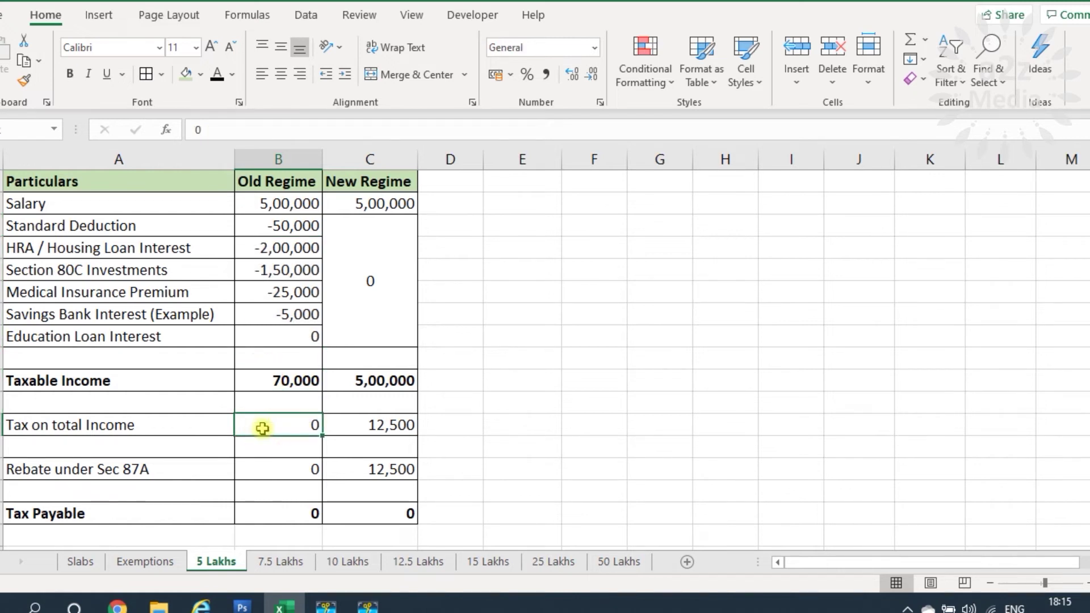
pyautogui.click(260, 475)
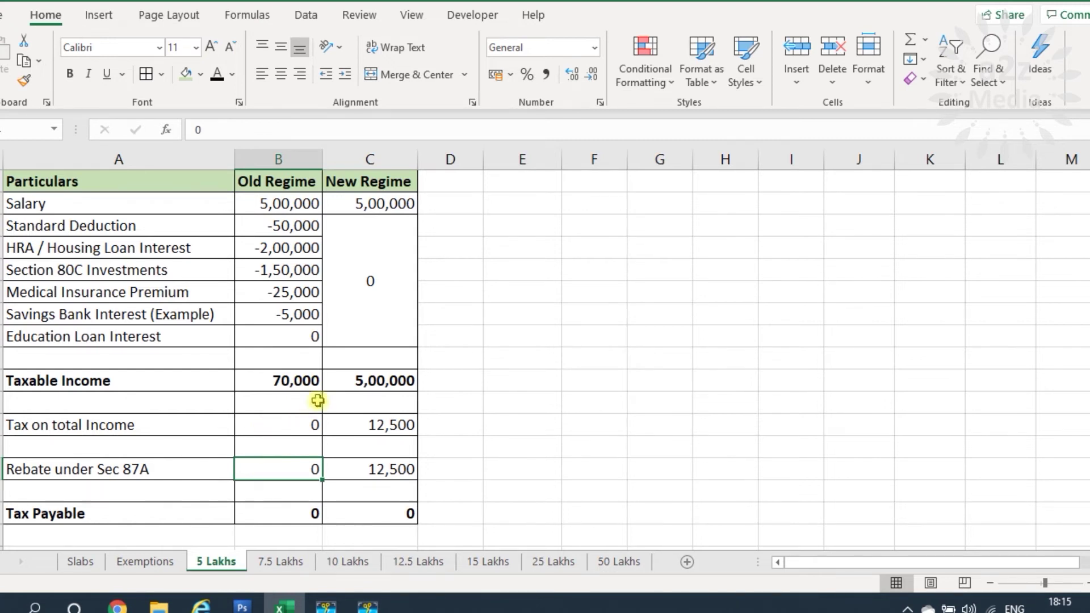
pyautogui.click(349, 382)
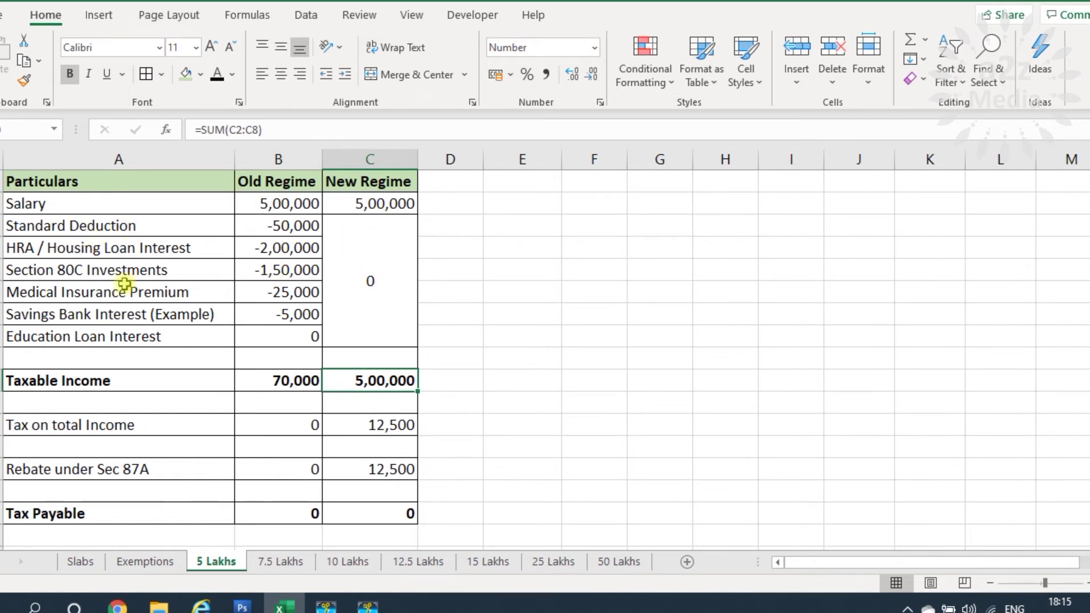
# - Review the 5 Lakhs new-regime figures (12,500 tax, 12,500 rebate), then open the 7.5 Lakhs sheet
pyautogui.click(352, 255)
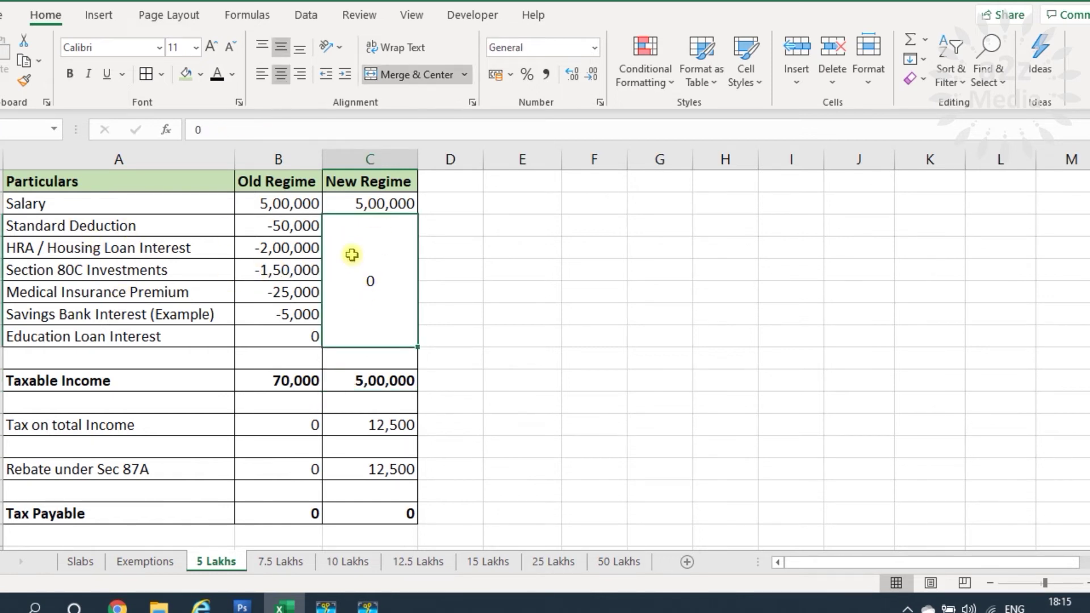
pyautogui.click(370, 380)
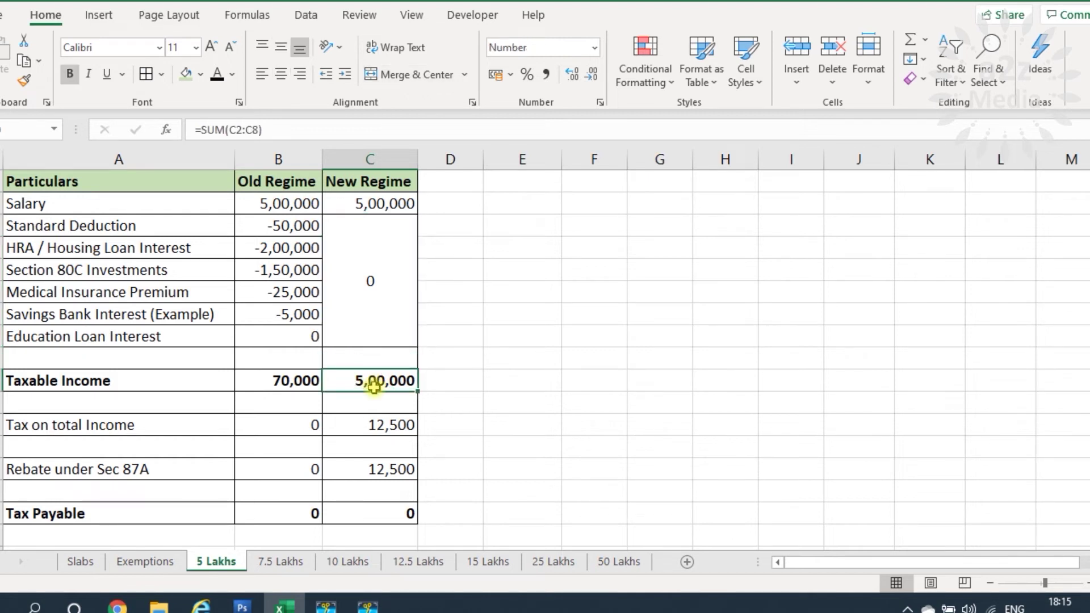
pyautogui.click(381, 434)
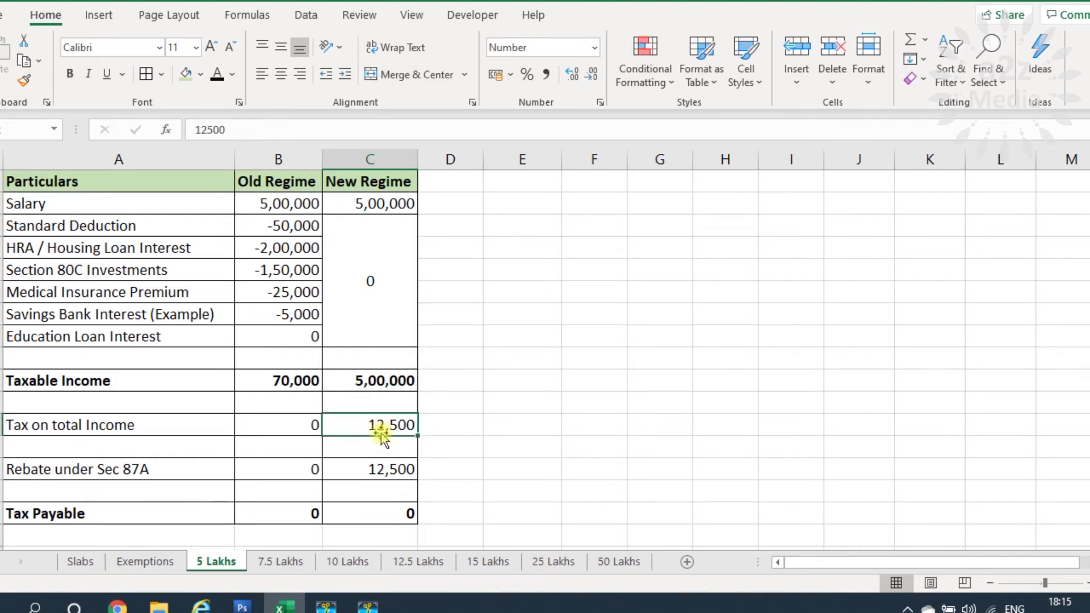
pyautogui.click(380, 471)
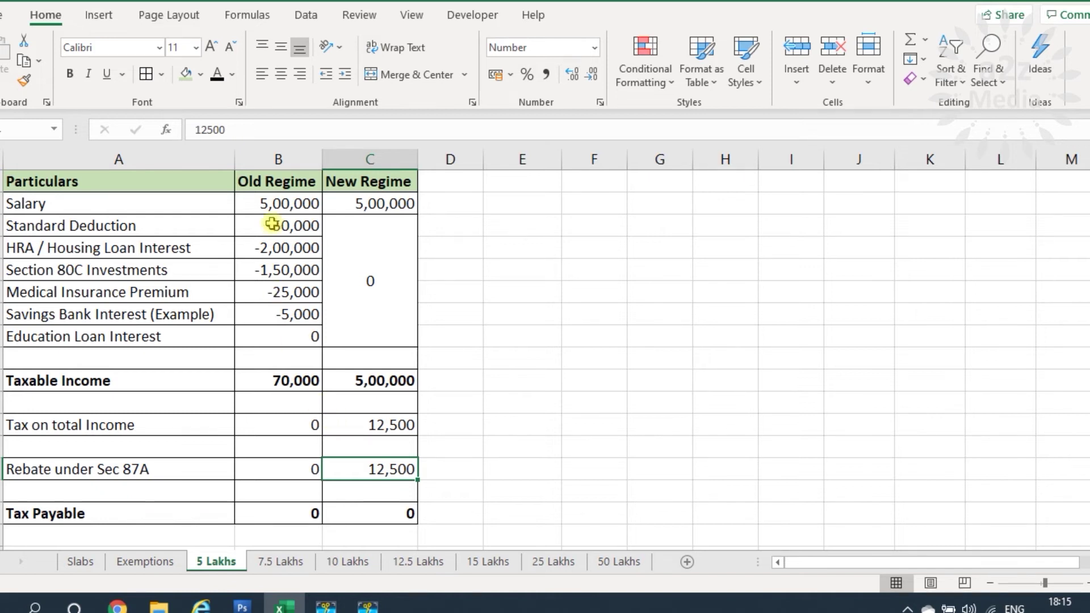
pyautogui.click(252, 514)
pyautogui.click(352, 513)
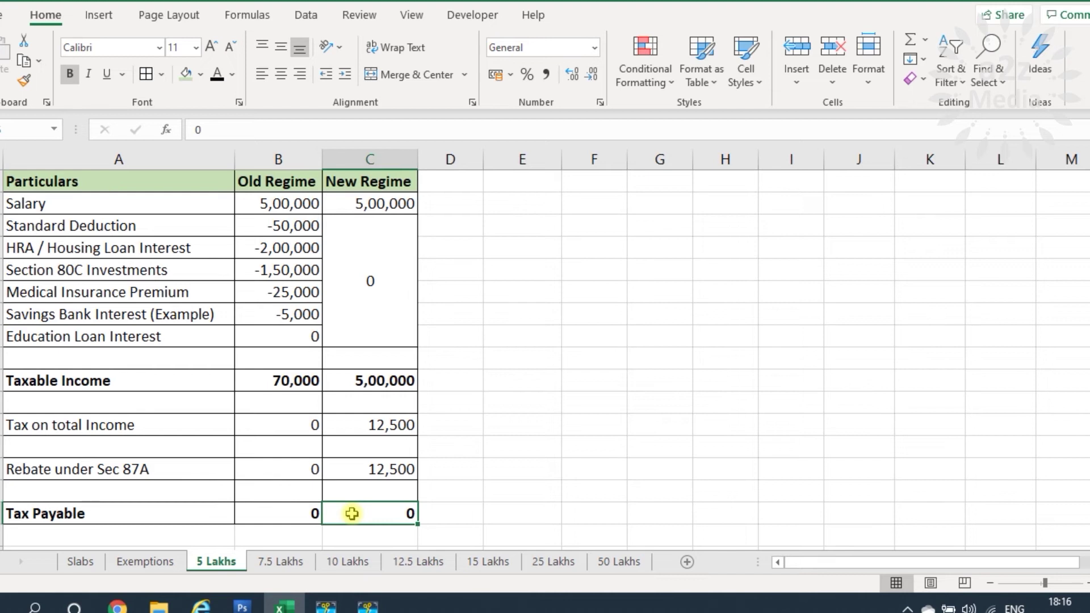
pyautogui.click(284, 563)
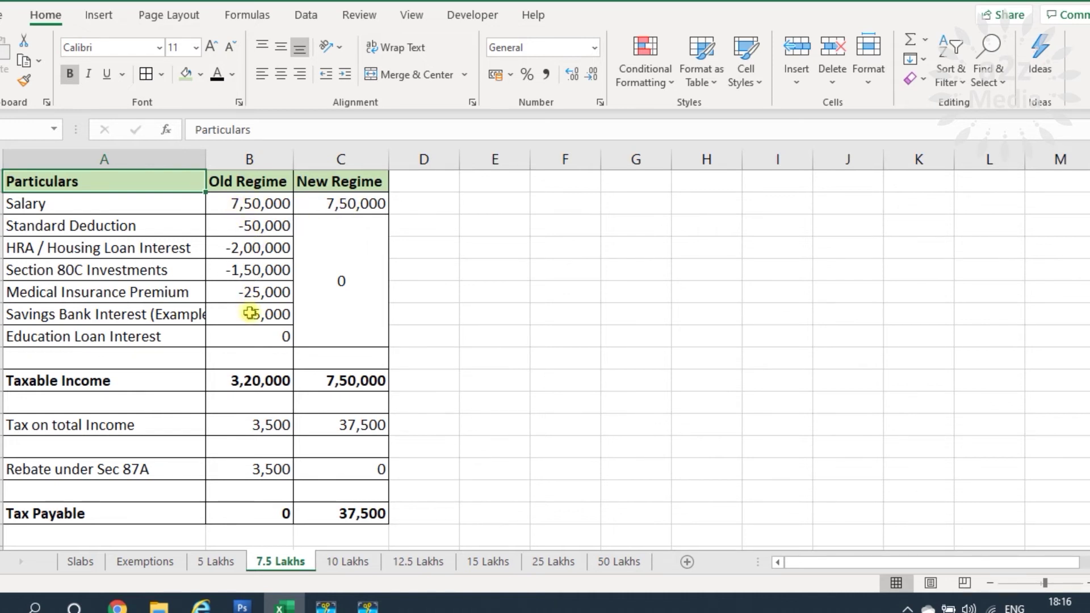
pyautogui.click(240, 382)
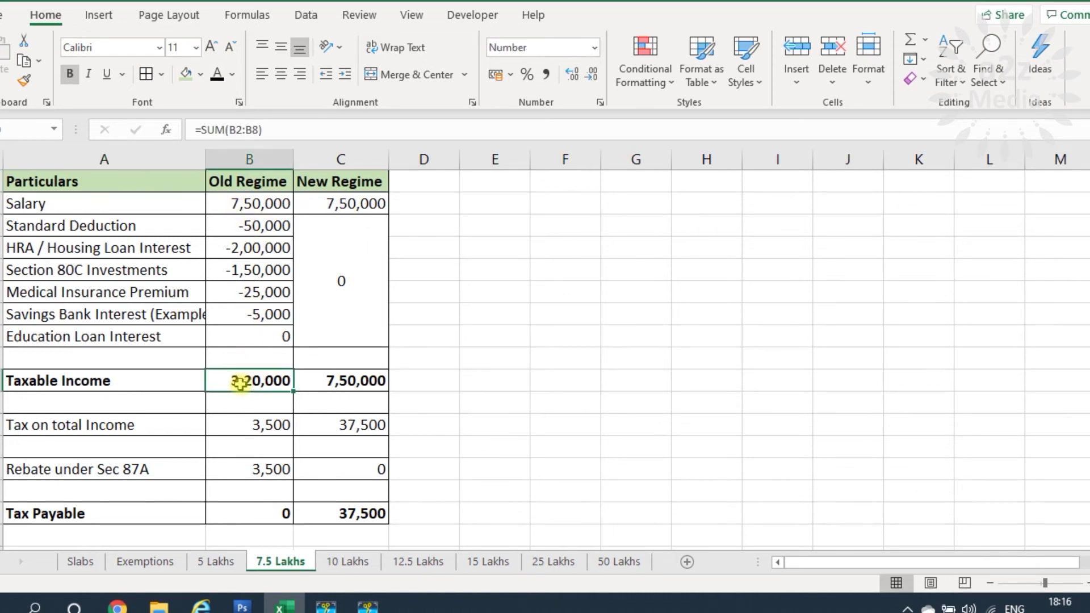
pyautogui.click(338, 382)
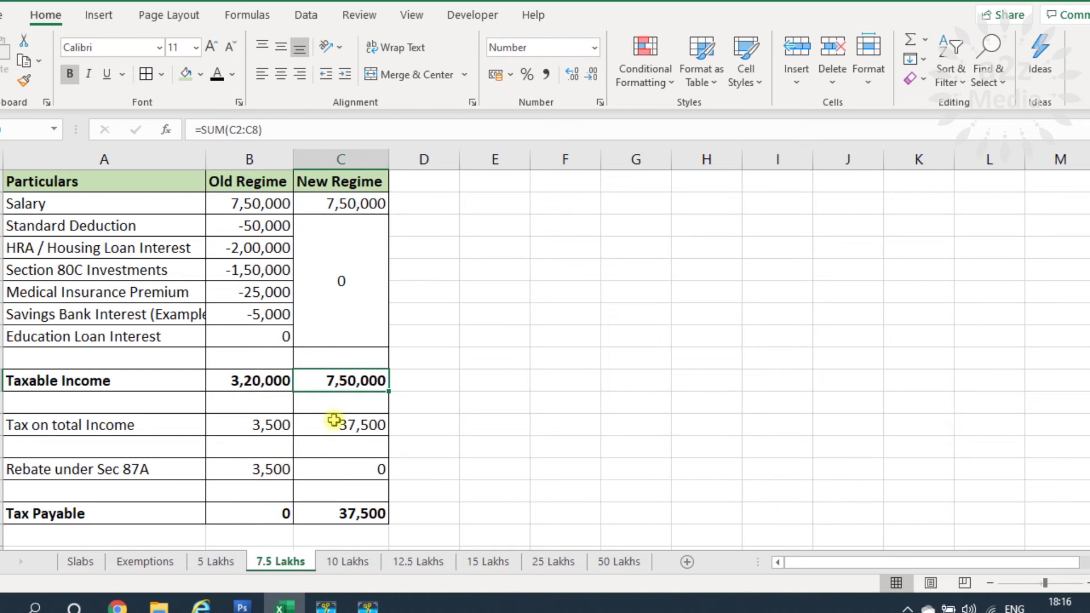
pyautogui.click(335, 426)
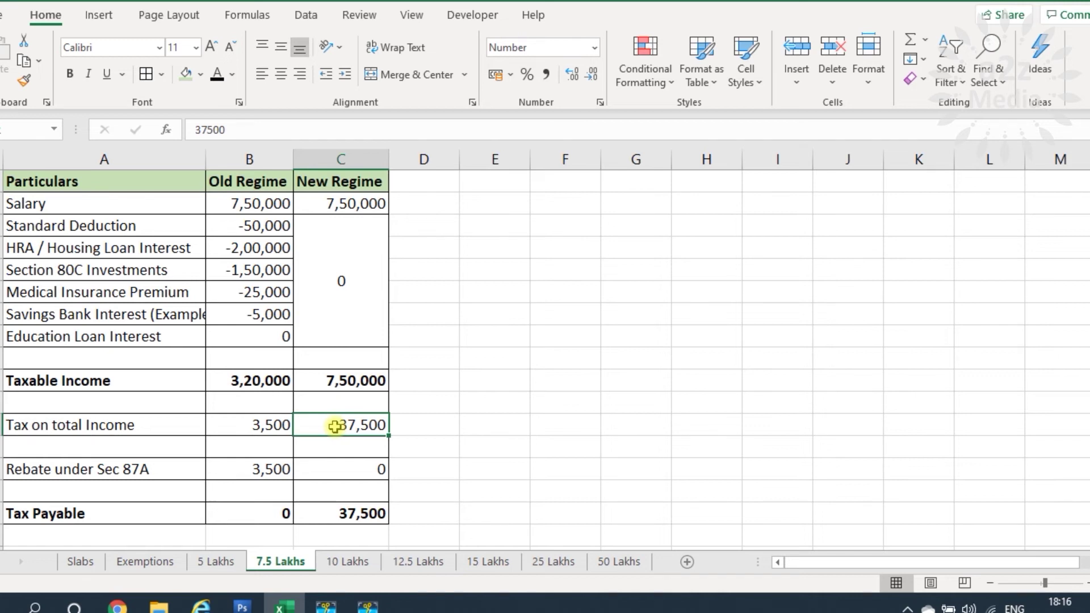
pyautogui.click(331, 473)
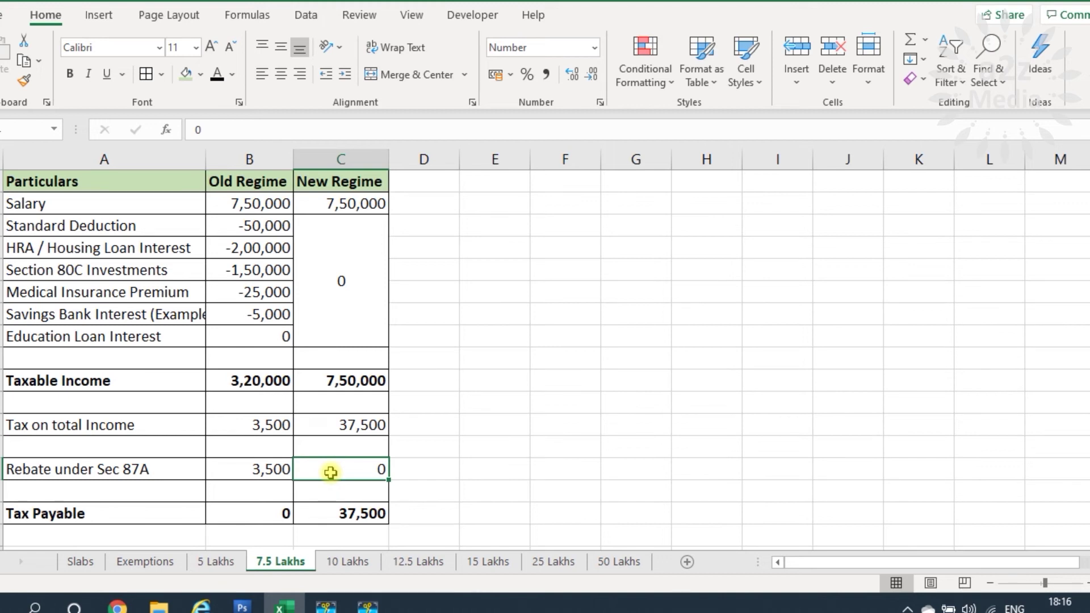
pyautogui.click(332, 514)
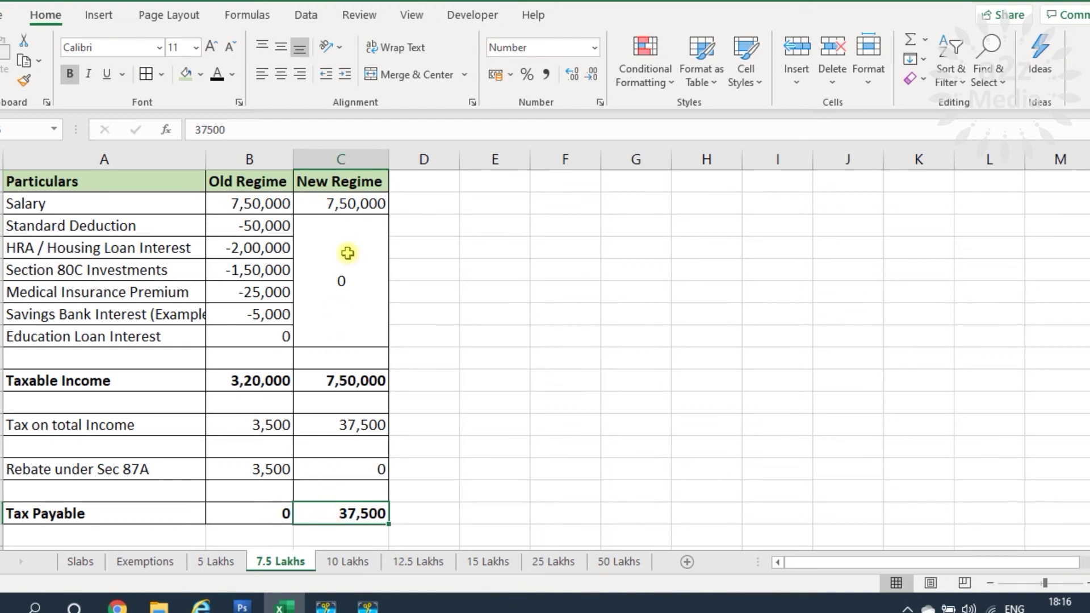
# - Step through the 10 Lakhs, 12.5 Lakhs and 15 Lakhs salary sheets in turn
pyautogui.click(342, 557)
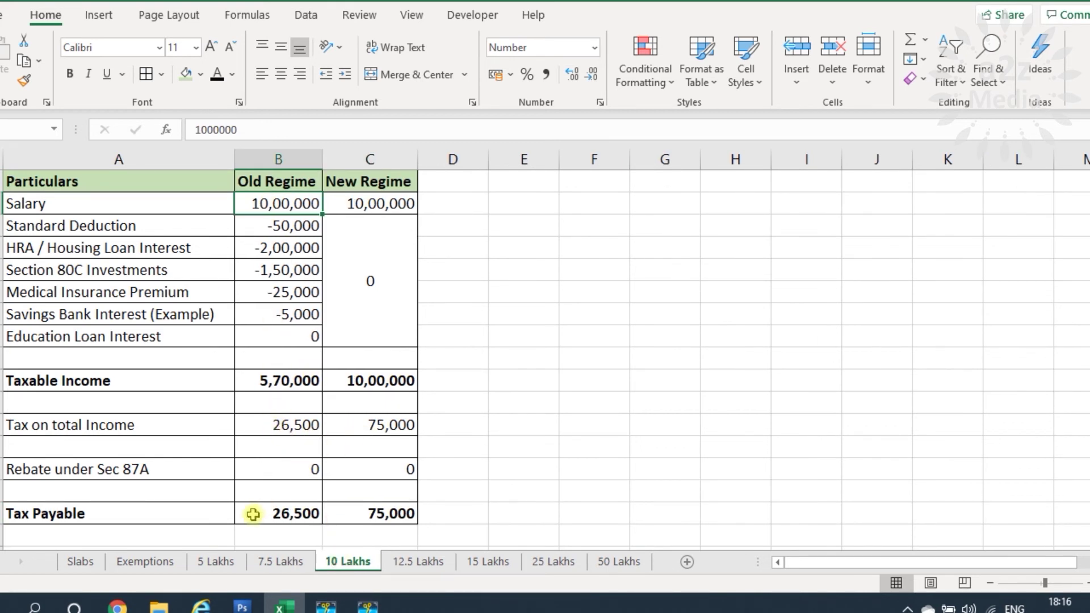
pyautogui.click(417, 562)
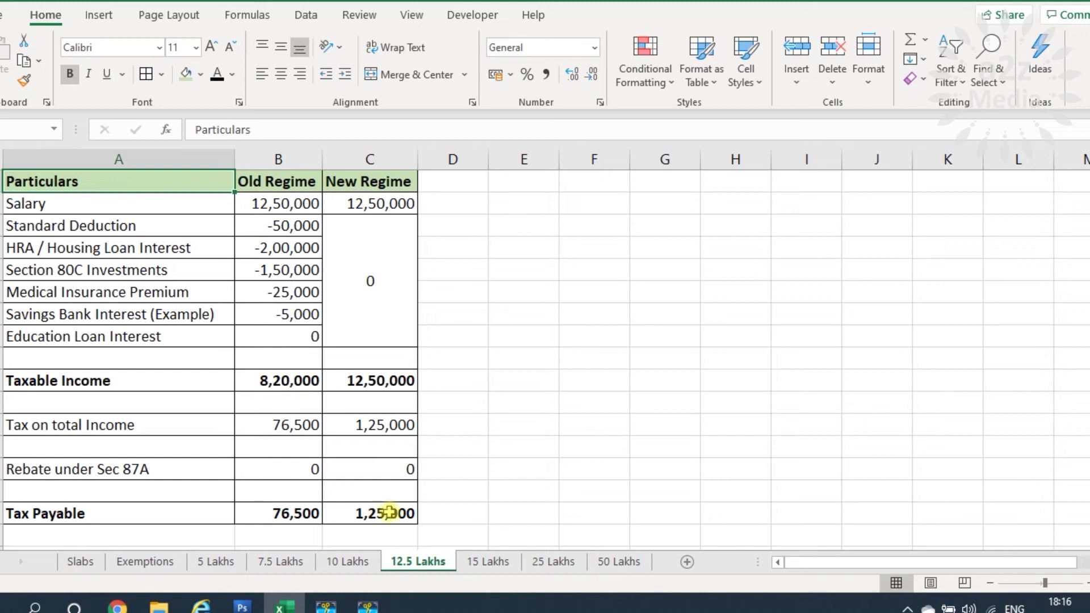
pyautogui.click(487, 562)
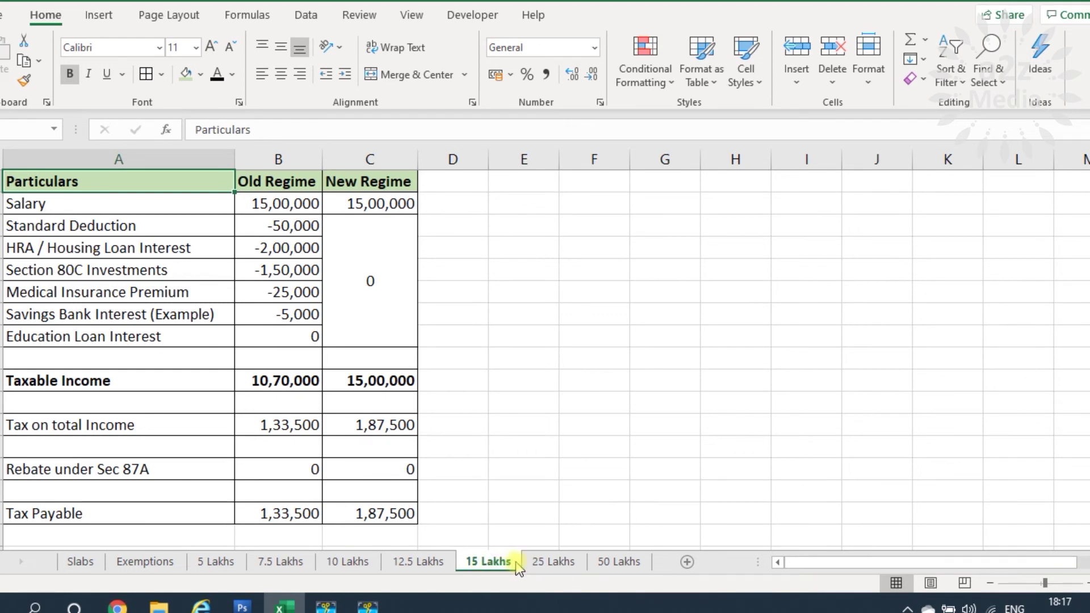
# - Open the 25 Lakhs sheet, check its 25,00,000 salary, then move to the 50 Lakhs sheet
pyautogui.click(544, 563)
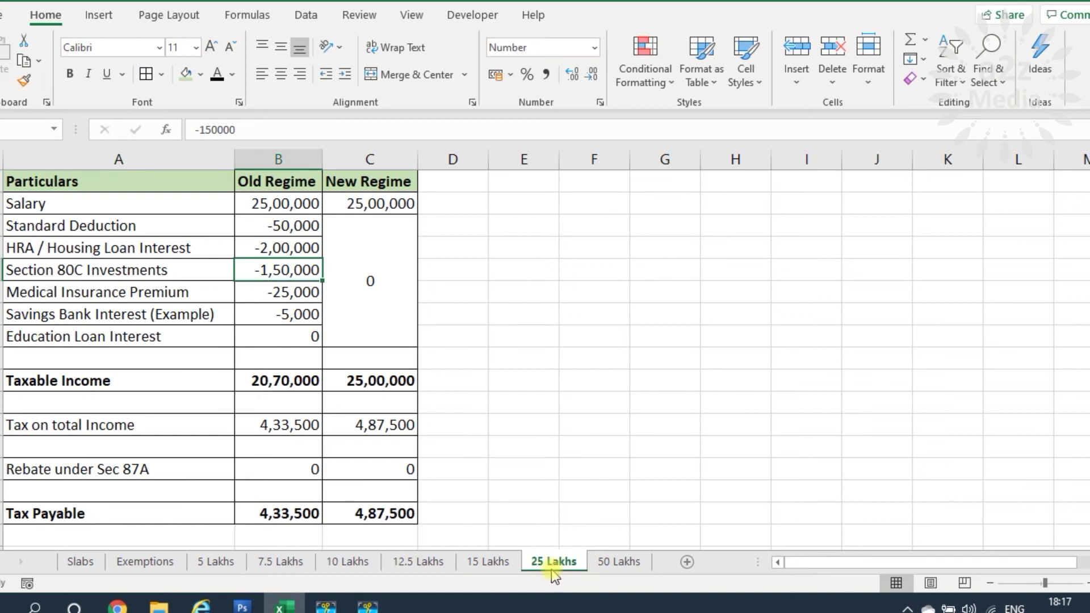
pyautogui.click(280, 205)
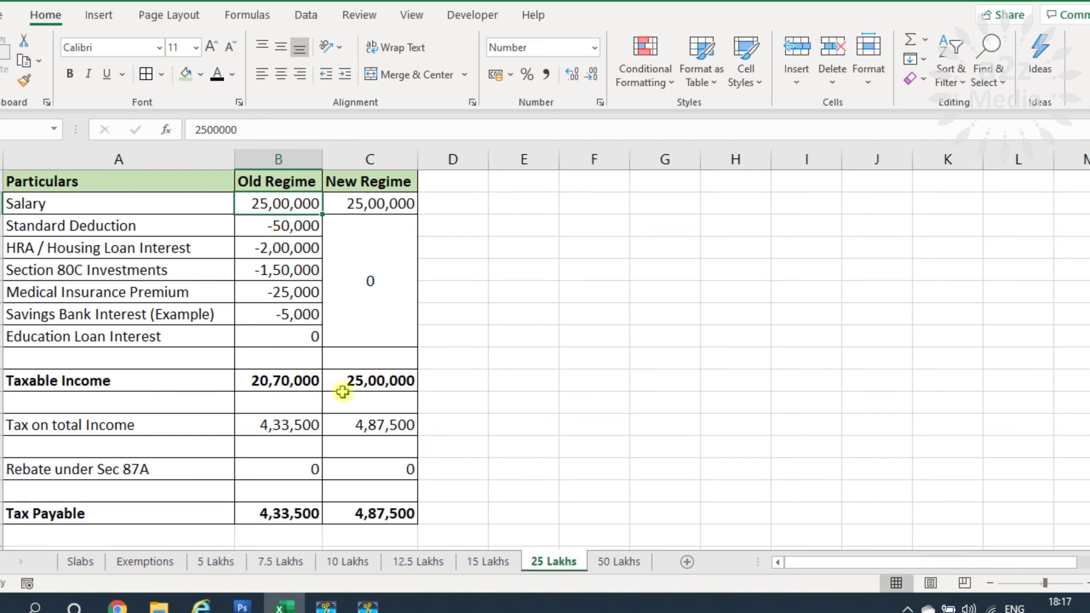
pyautogui.click(619, 562)
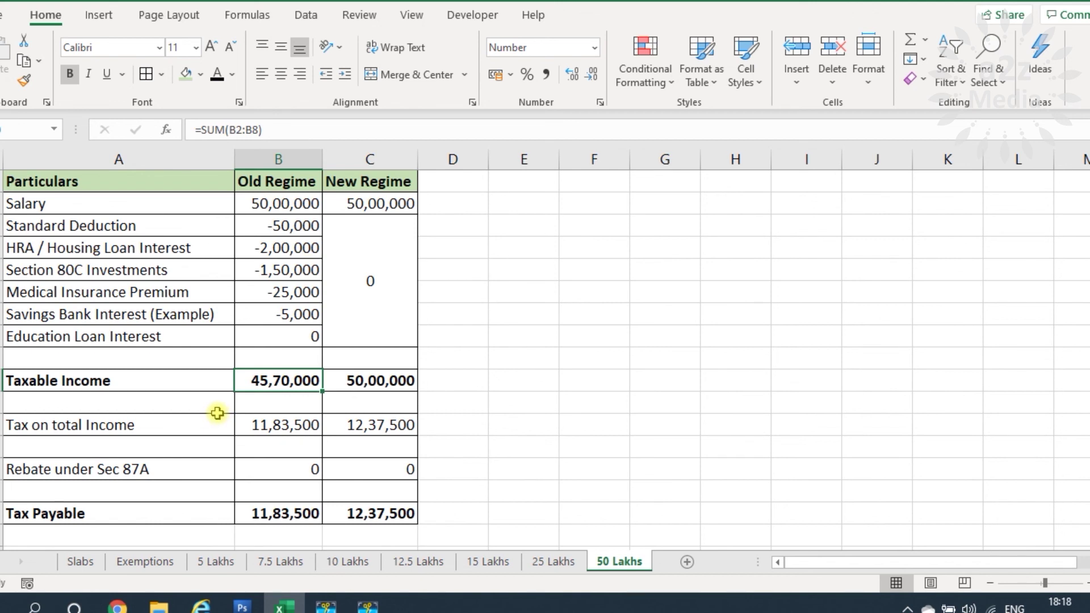
# - Go back to the Slabs sheet showing old and new regime tax rates
pyautogui.click(80, 562)
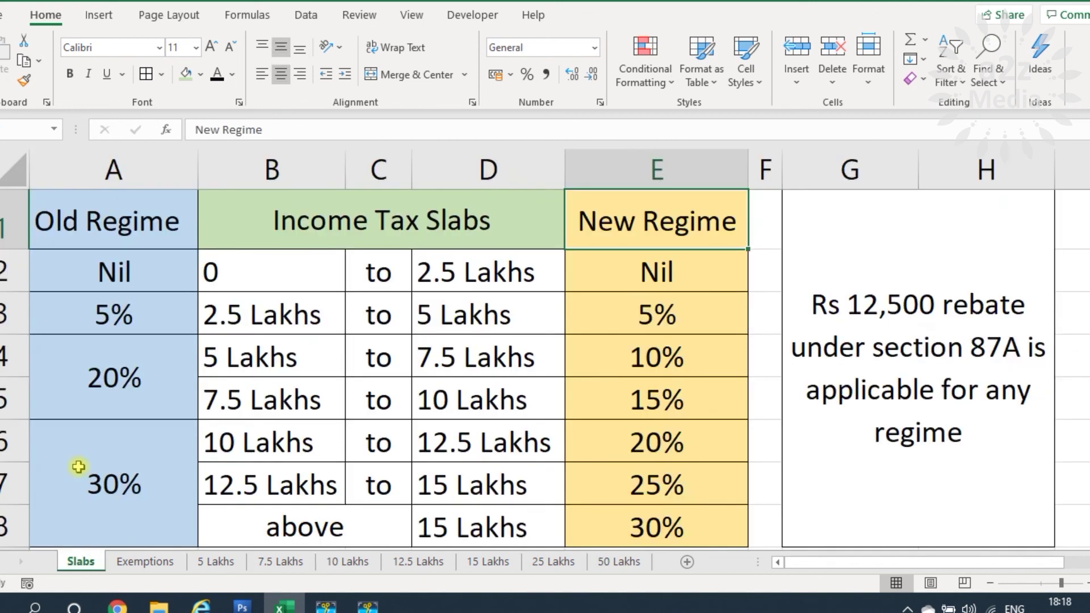